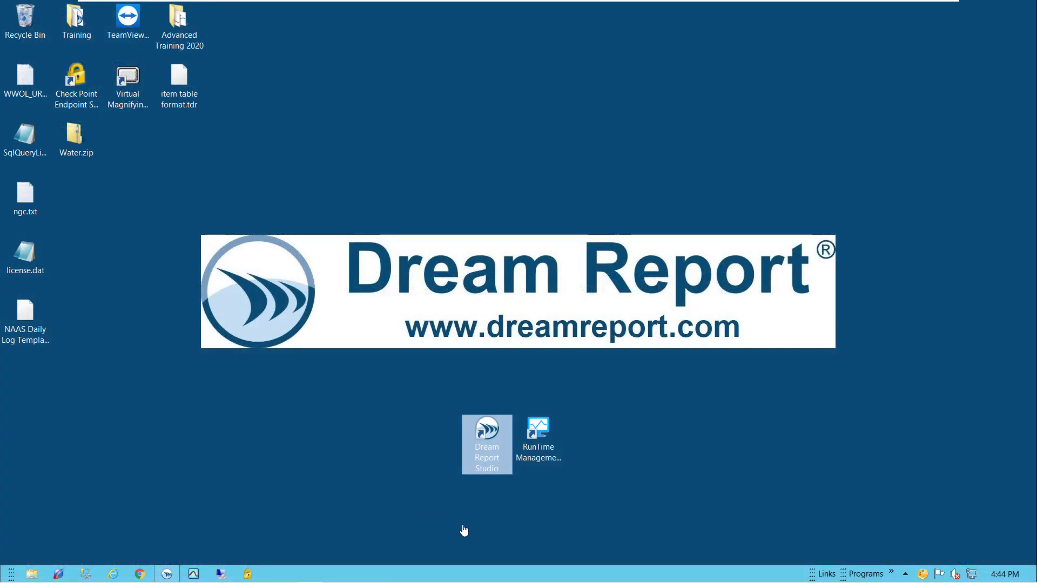
- Launch Dream Report Studio and review its defined data drivers, including AlarmLog, Process and Tank_Systems
double_click(496, 459)
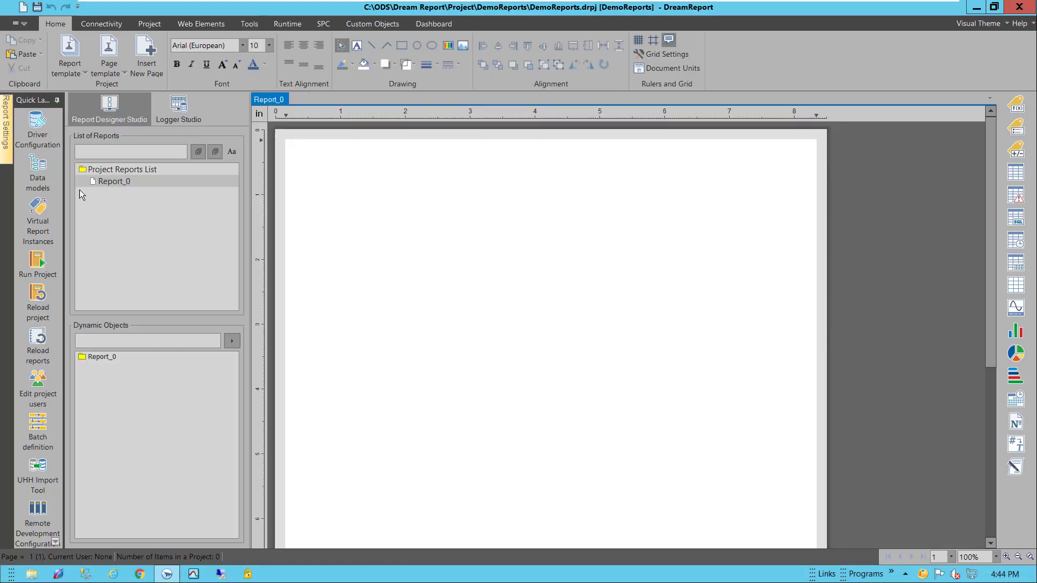
left_click(33, 123)
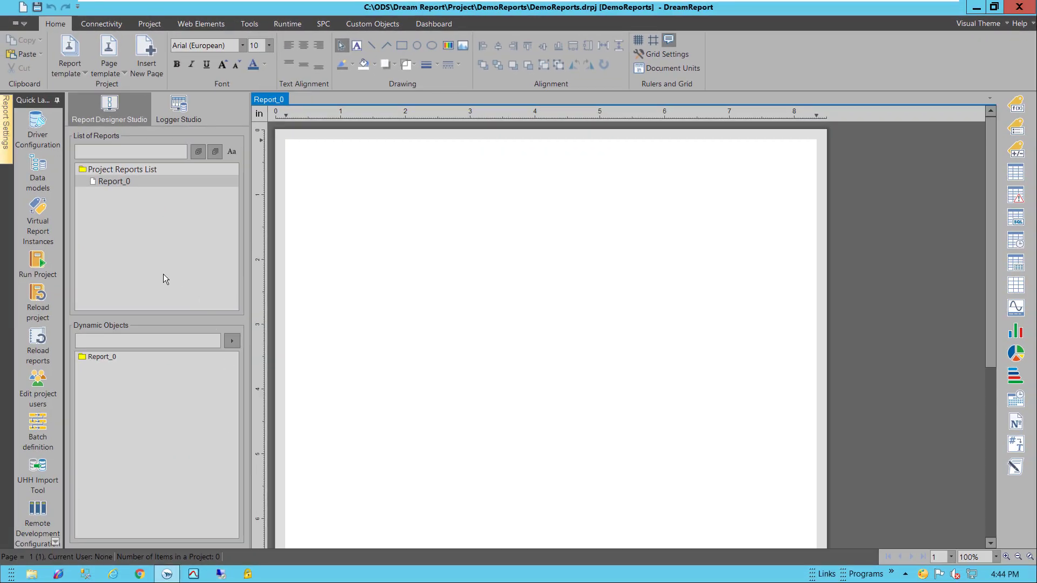
- Add a new report named 'Process Data - Current Week'
right_click(123, 217)
left_click(147, 227)
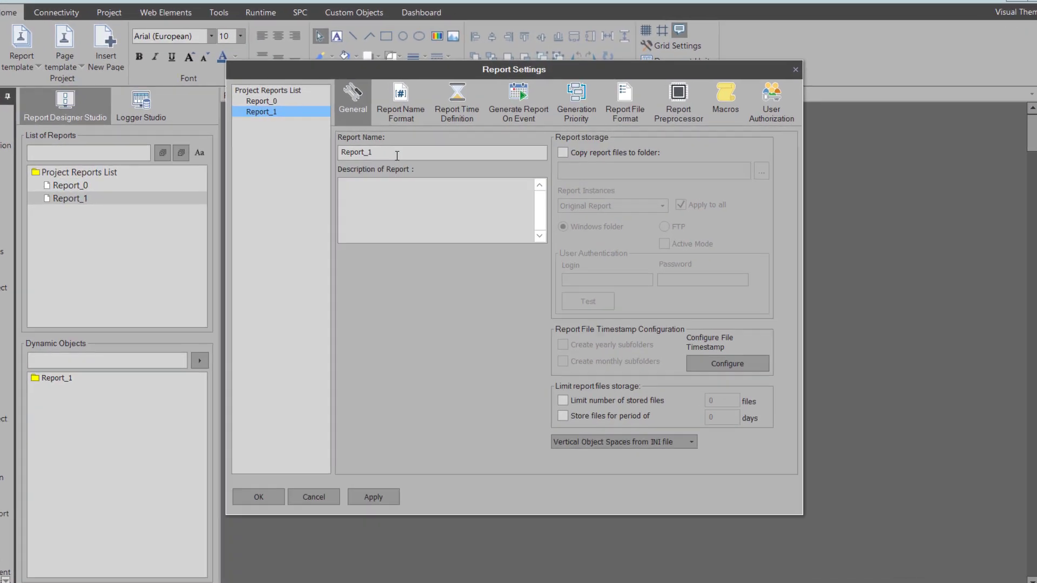
key("BackSpace")
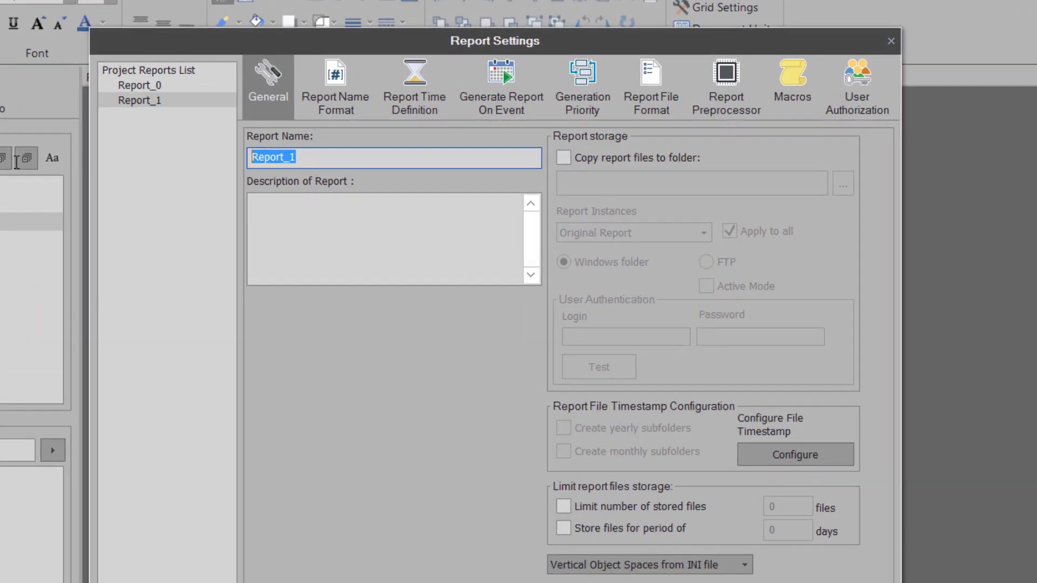
type("Proces")
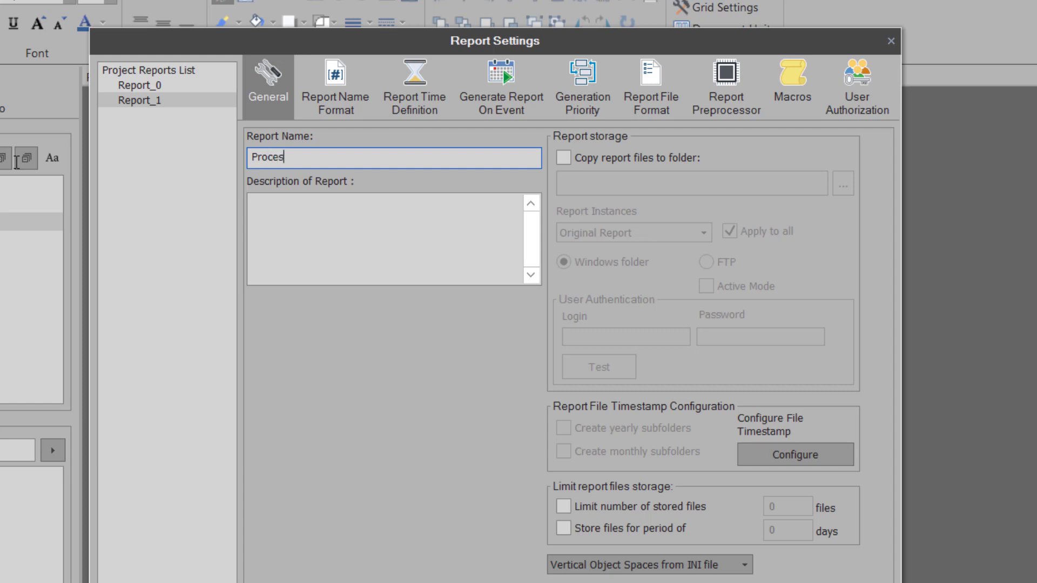
type("s Data - Current Week")
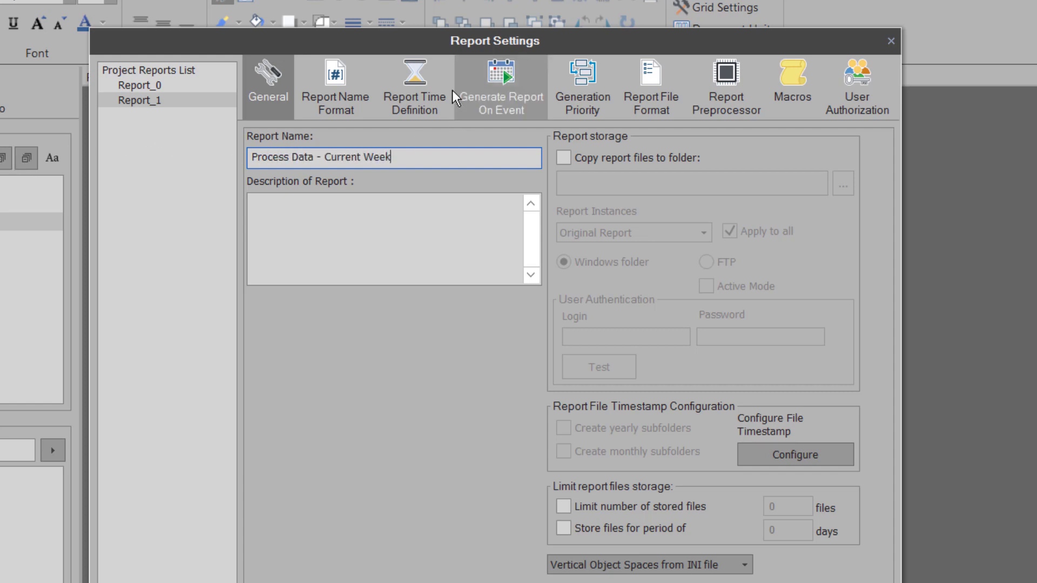
- Schedule the report for 00:00:00 and have the PDF open automatically after generation
left_click(418, 100)
left_click(275, 319)
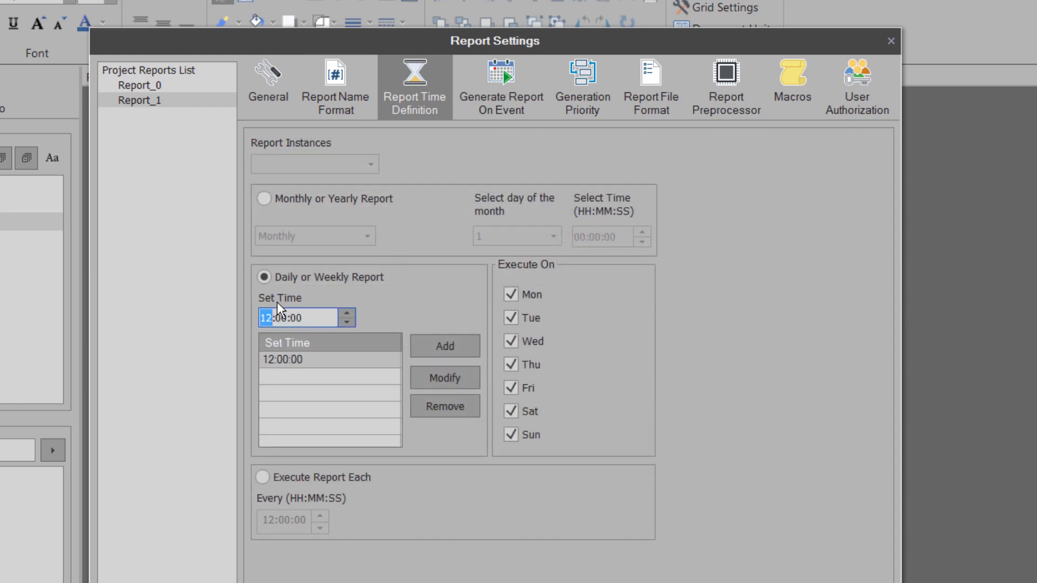
left_click(434, 378)
left_click(667, 120)
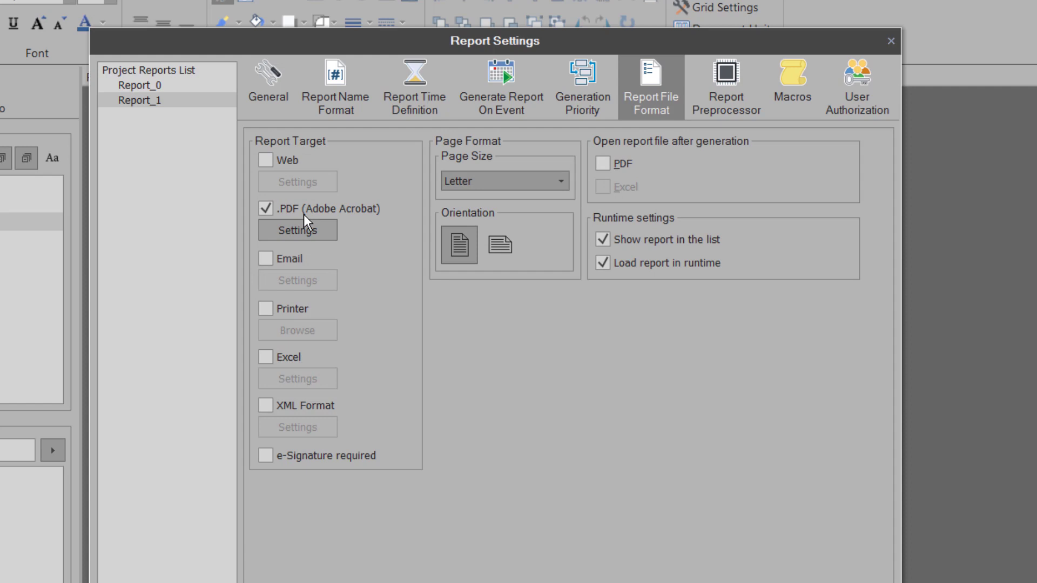
left_click(602, 164)
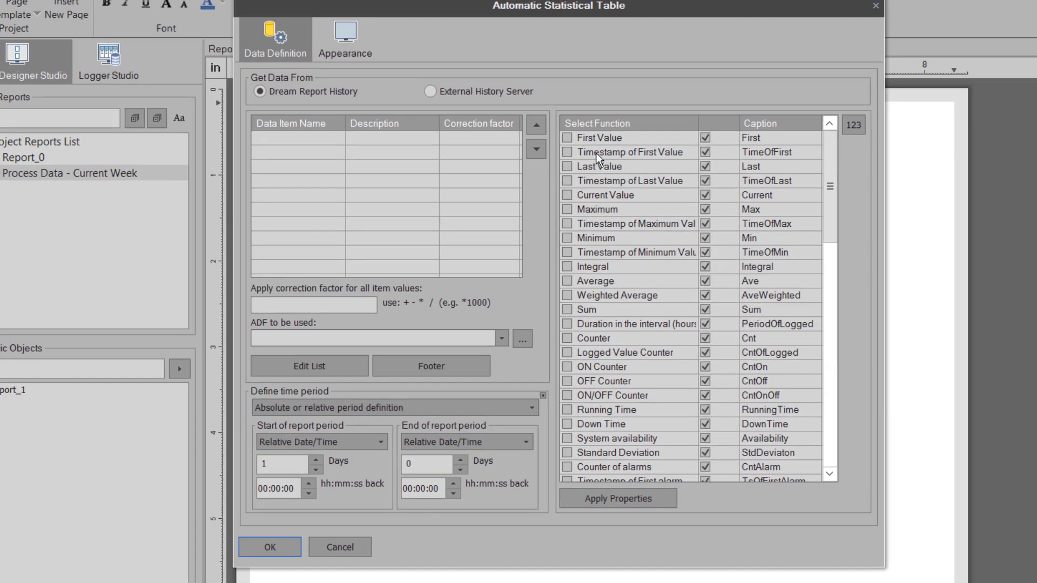
- Add Tank_Systems items T1_Level through T3_Temp from the external history server to the table
left_click(514, 88)
left_click(324, 372)
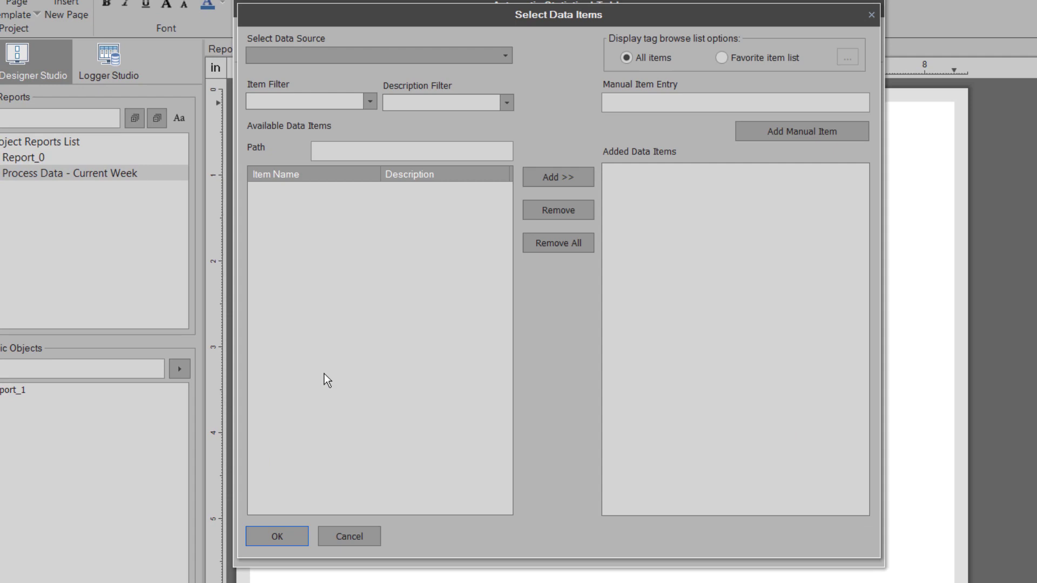
left_click(508, 57)
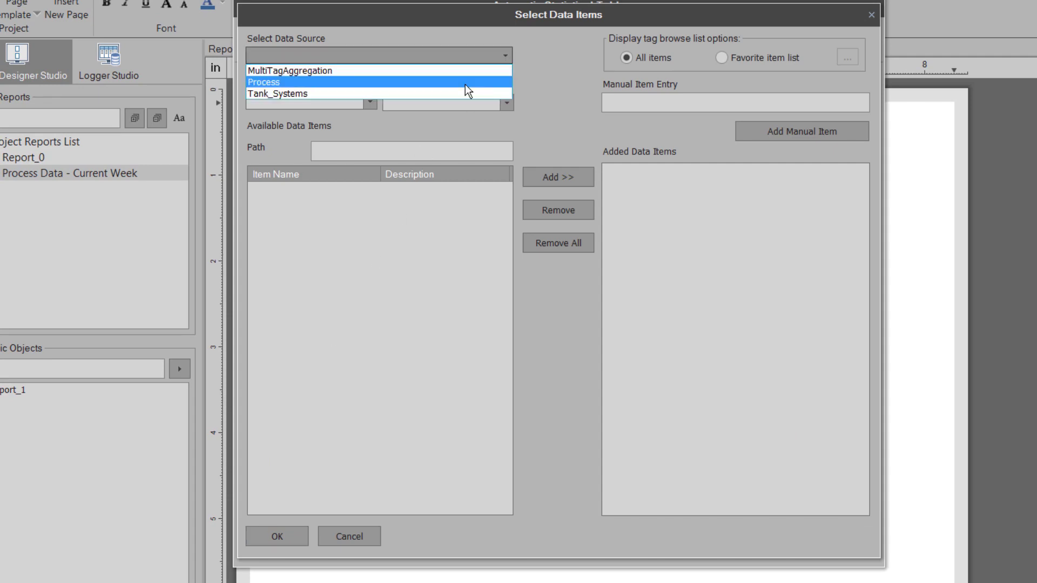
left_click(464, 90)
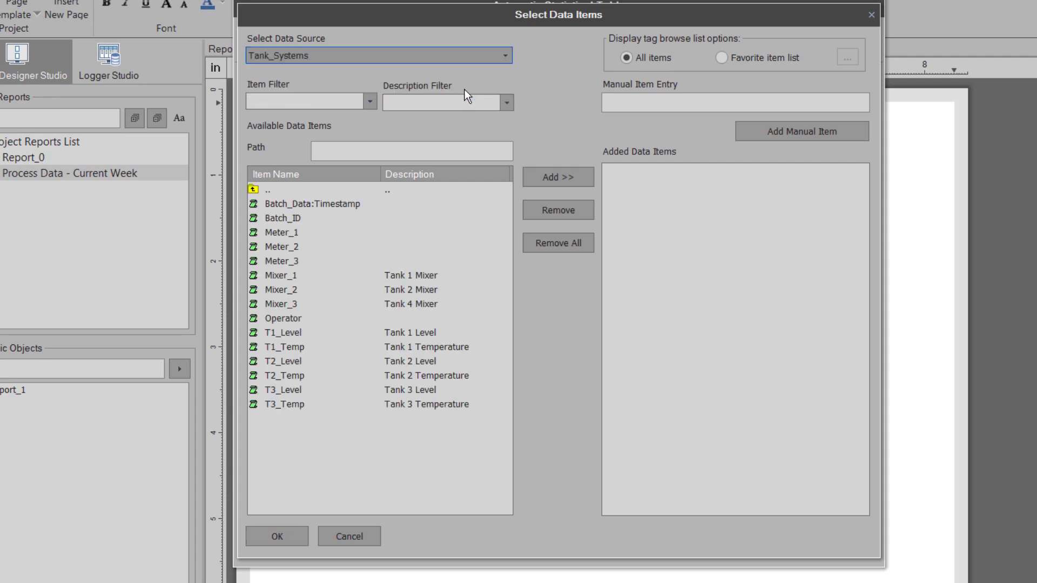
left_click(292, 335)
left_click(290, 404, "shift")
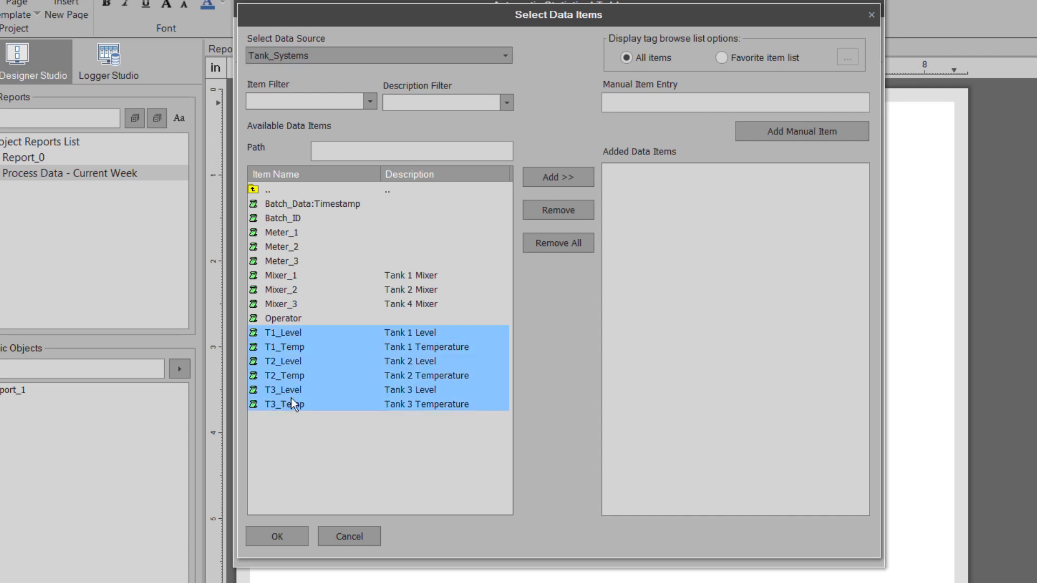
left_click(557, 179)
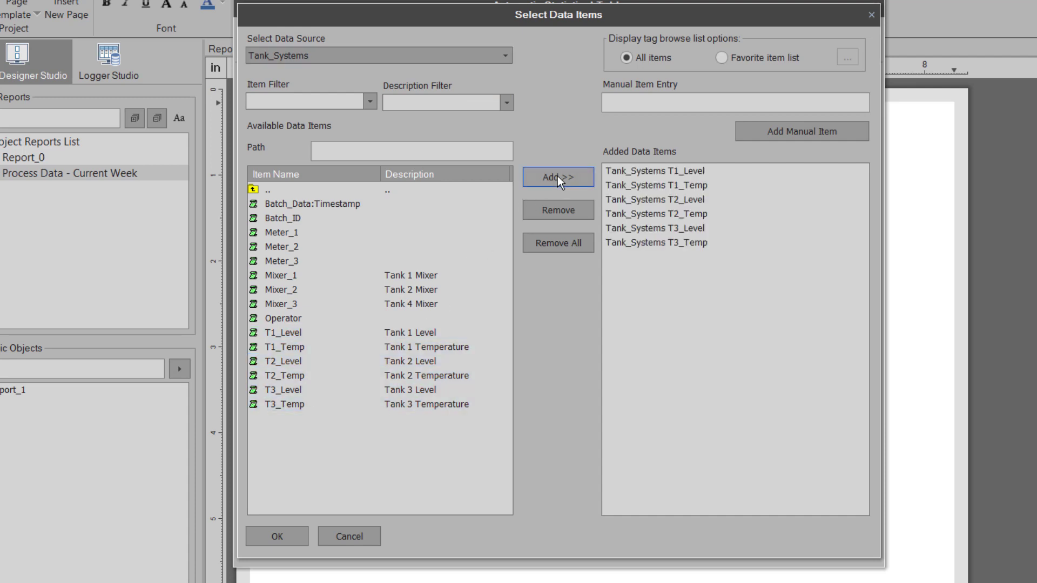
left_click(295, 543)
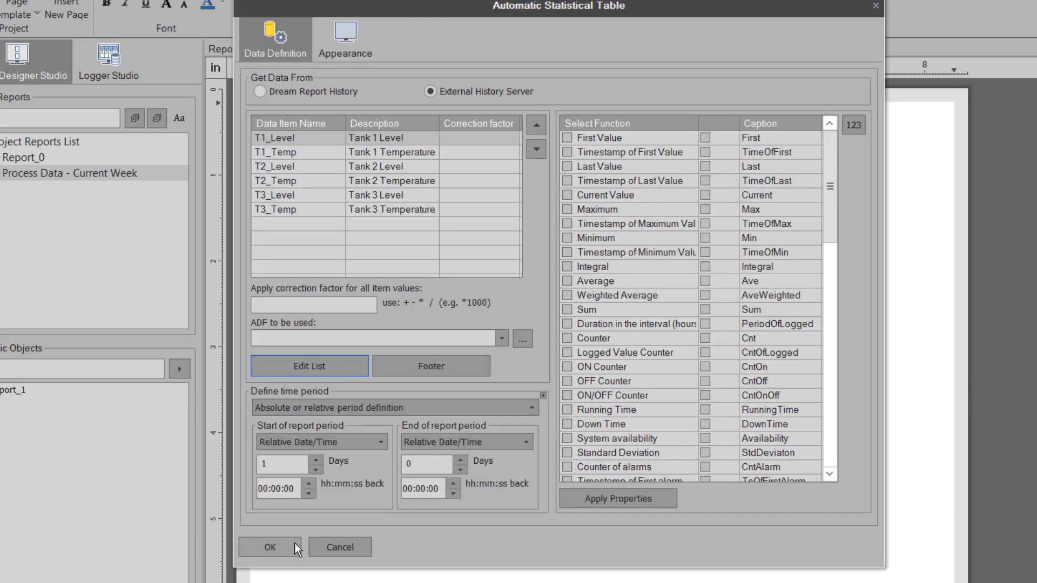
- Set the table's time period to a fixed Current 1 week
left_click(378, 408)
left_click(317, 430)
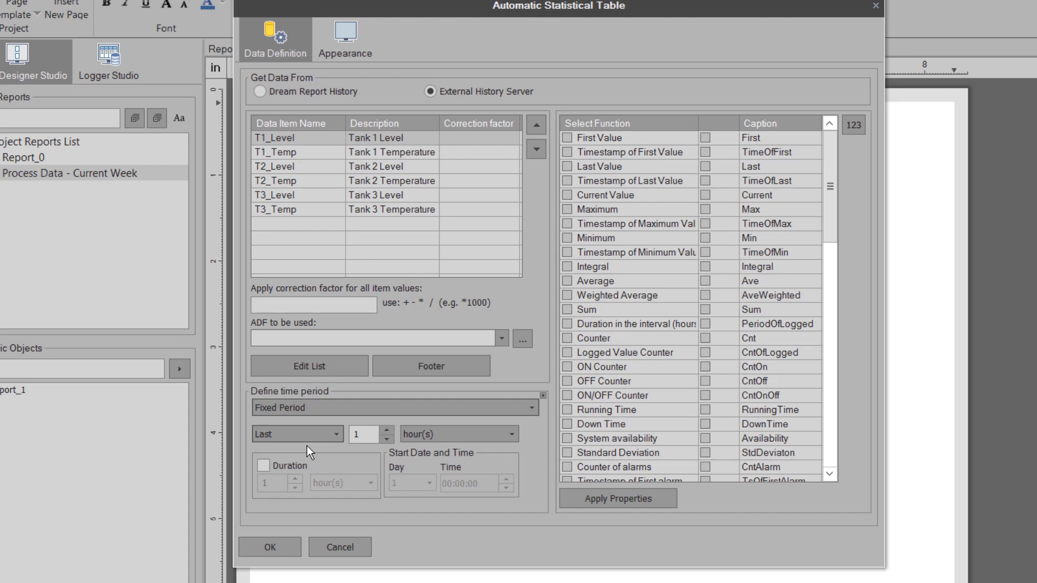
left_click(338, 433)
left_click(313, 459)
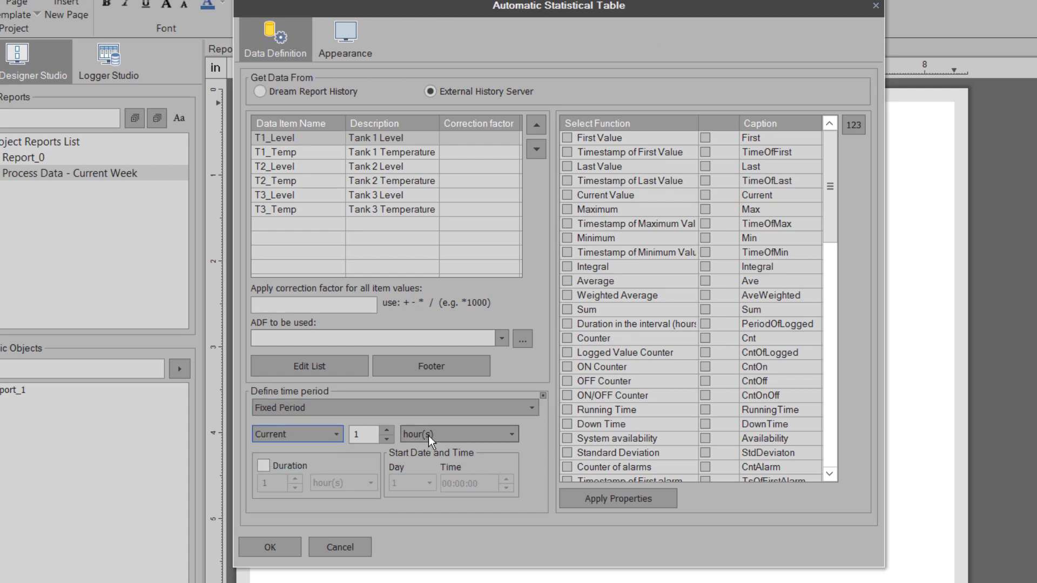
left_click(428, 436)
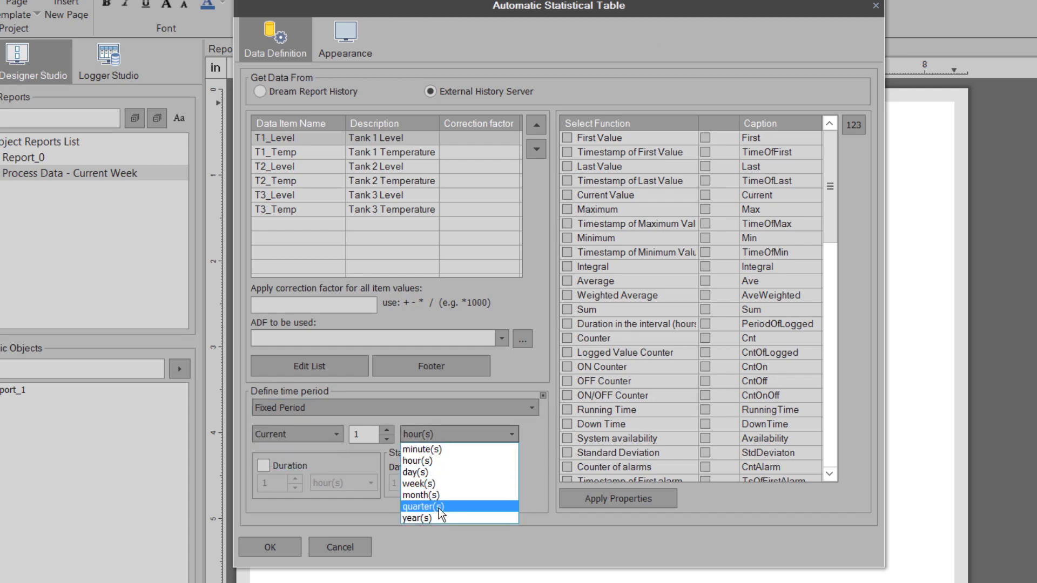
left_click(421, 483)
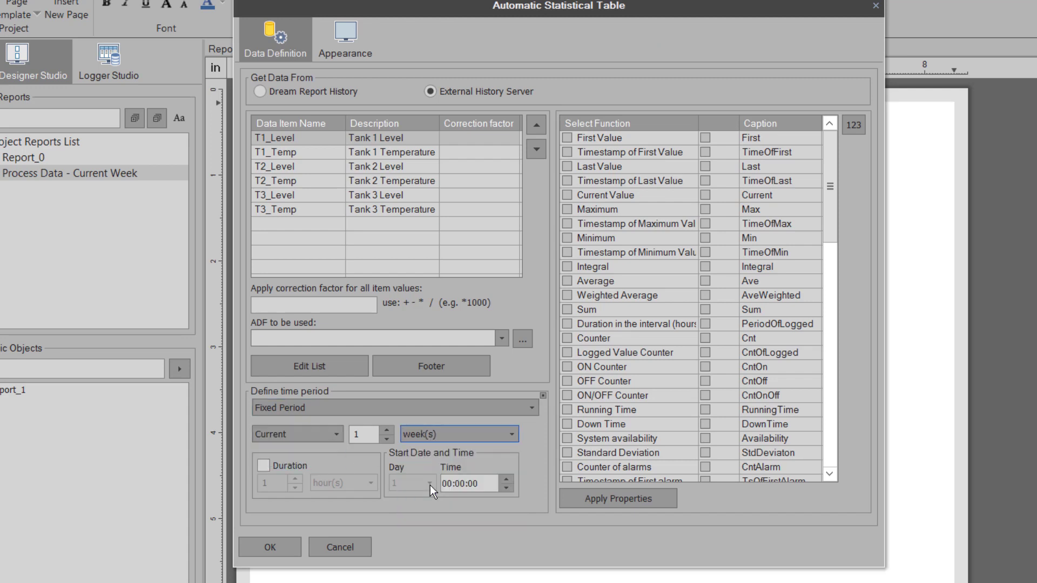
- Include the First, Last, Maximum, Minimum and Average statistics
left_click(567, 138)
left_click(567, 167)
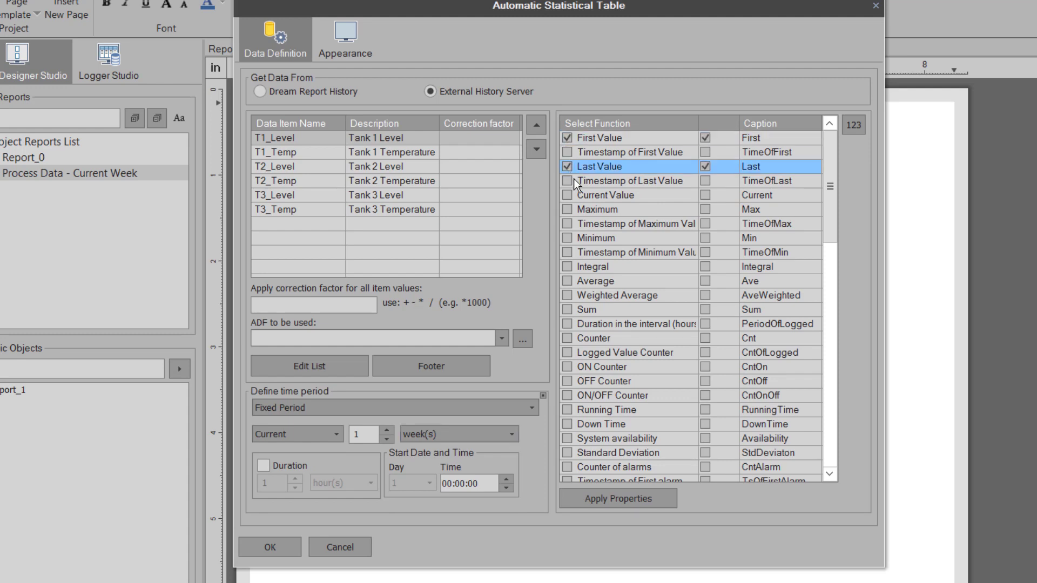
left_click(566, 210)
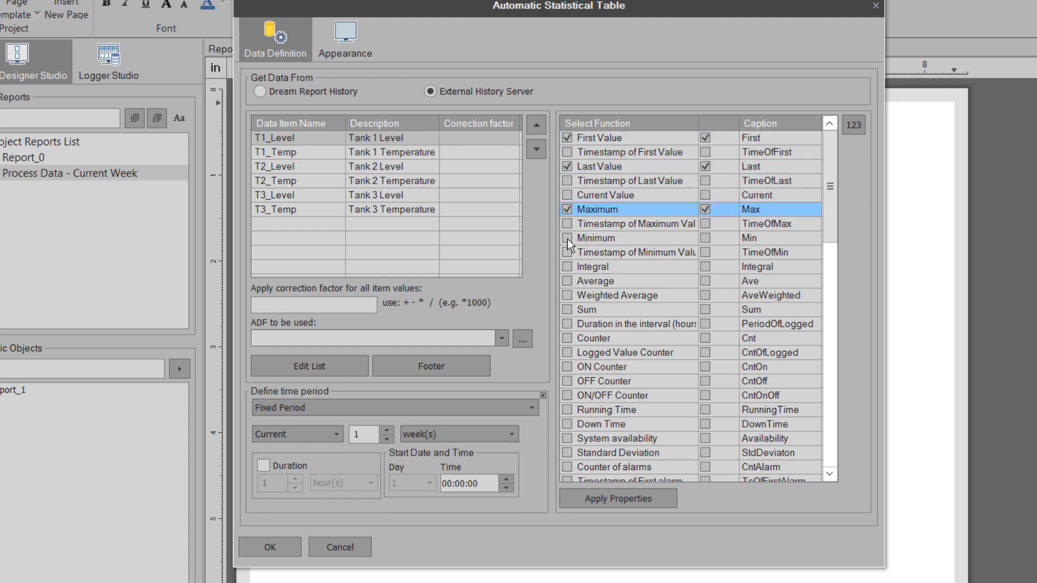
left_click(567, 238)
left_click(567, 281)
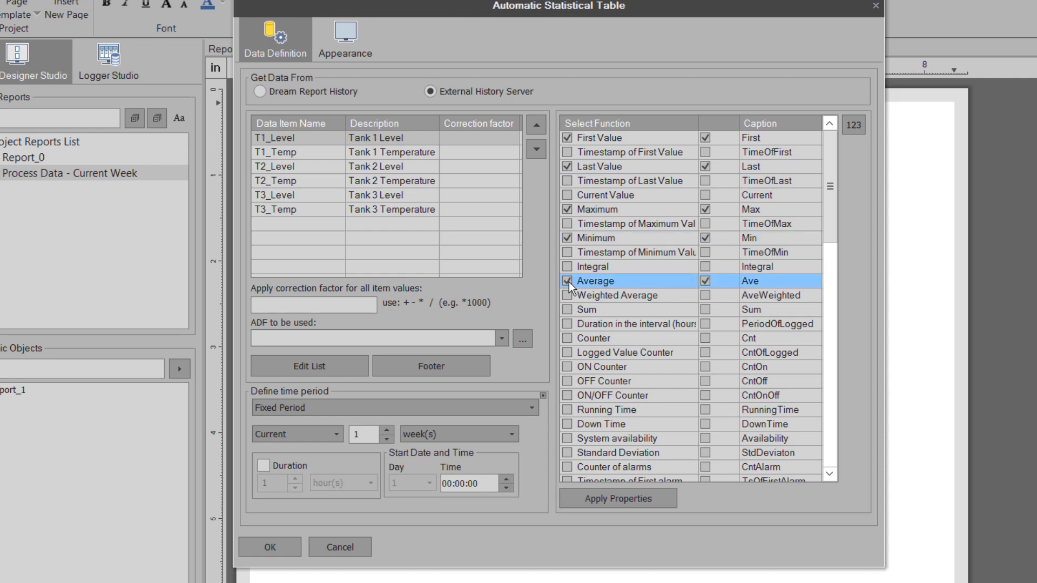
- Name the table 'Process Data Summary' and place it on the page
left_click(352, 44)
left_click(360, 93)
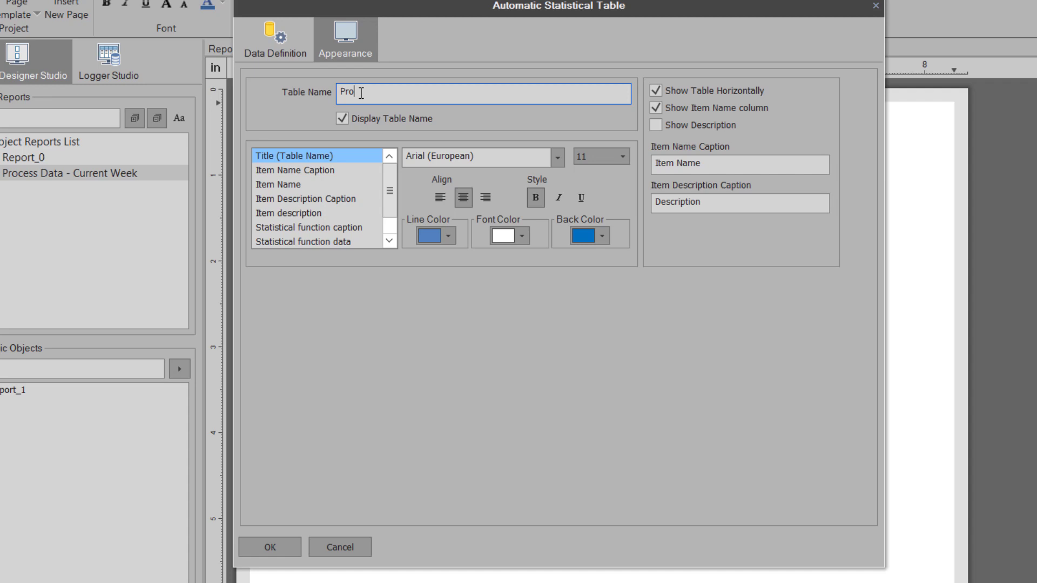
type("Process Data Summary")
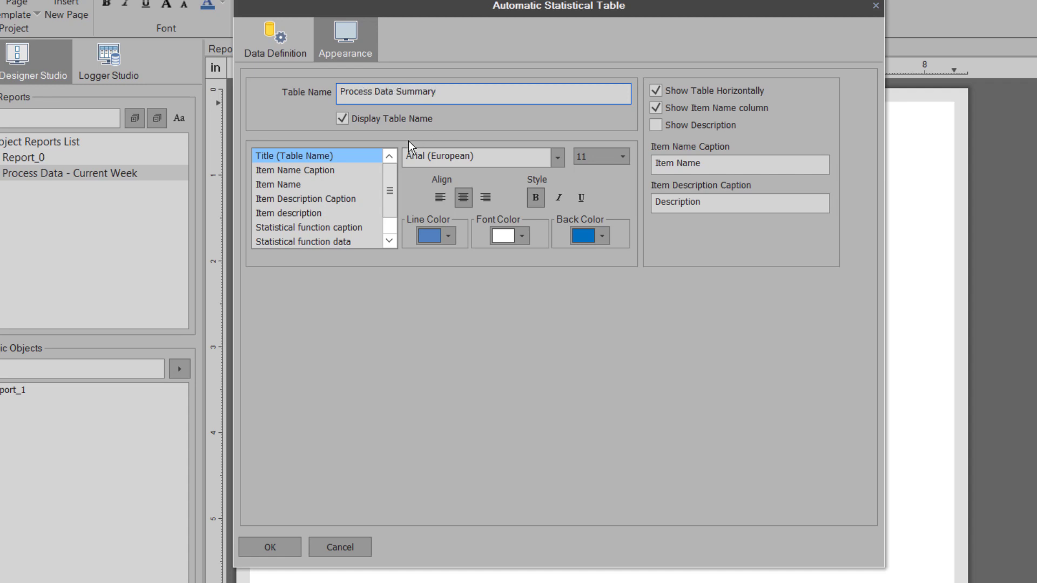
left_click(268, 547)
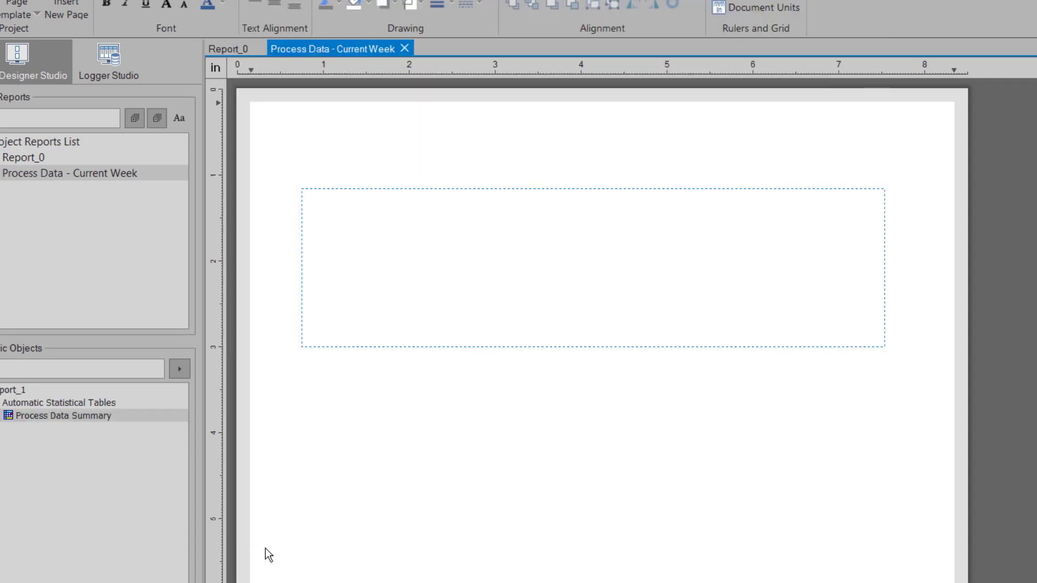
right_click(642, 276)
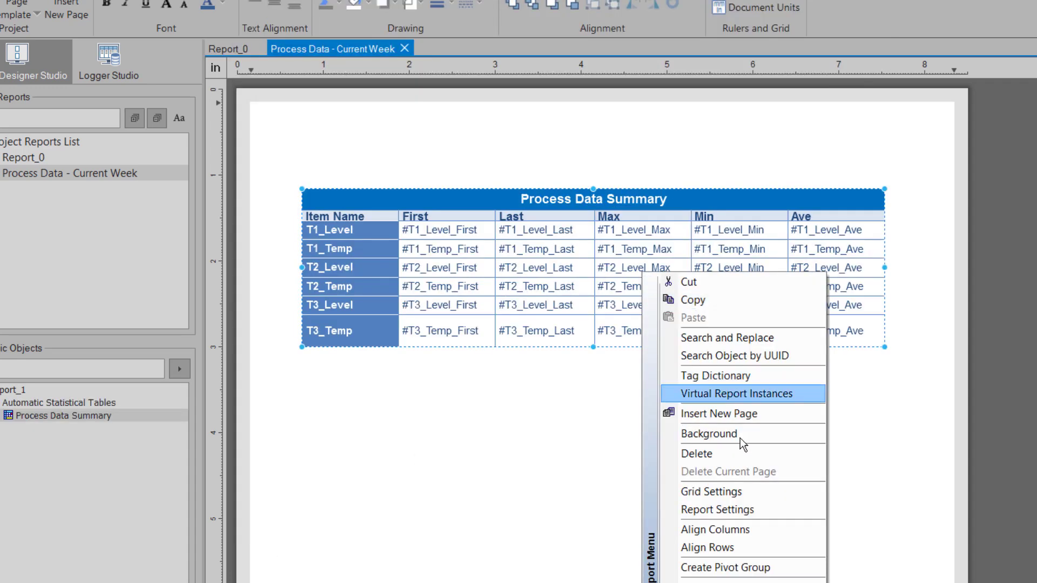
- Align the first table's rows evenly and draw a second statistical table area below it
left_click(740, 546)
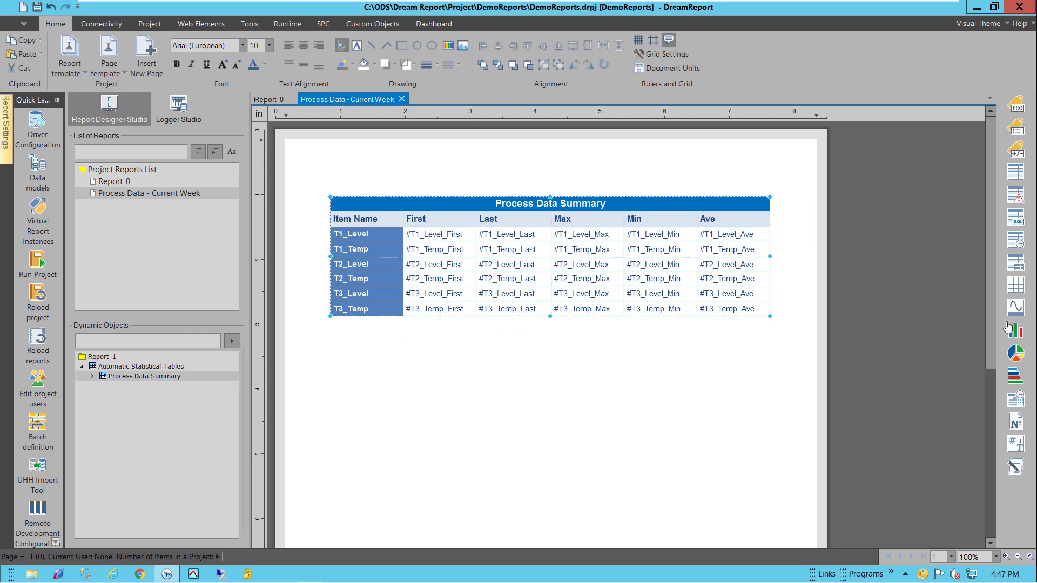
left_click(1016, 266)
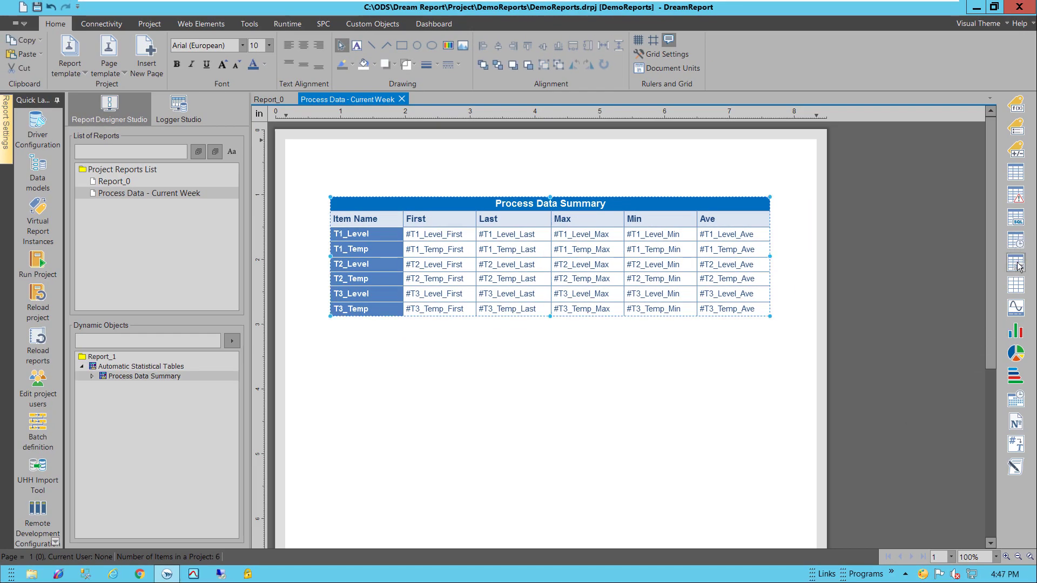
left_click(331, 336)
left_click_drag(519, 390, 684, 426)
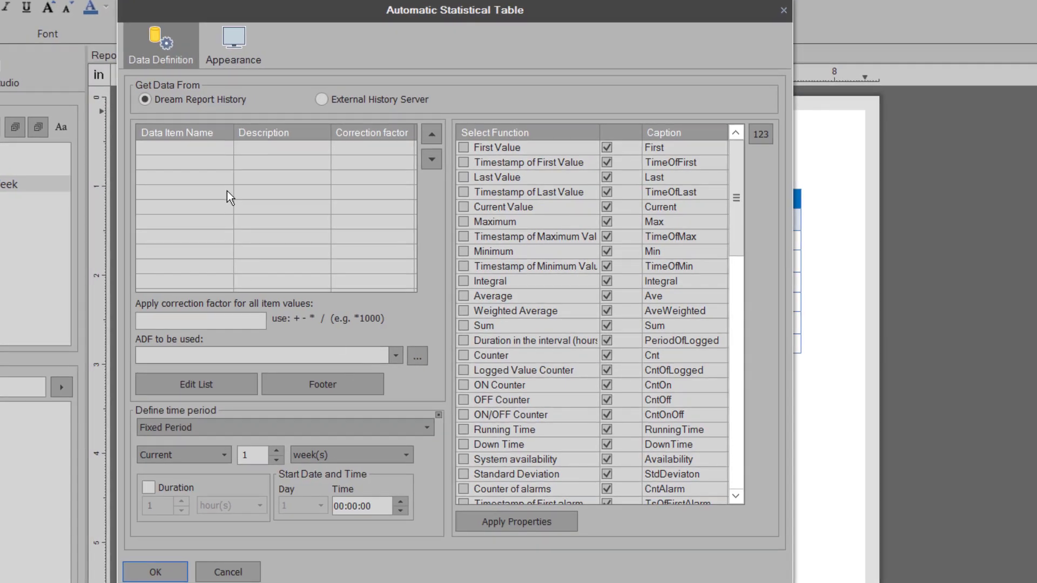
- Add Tank_Systems items Mixer_1, Mixer_2 and Mixer_3 from the external history server
left_click(397, 100)
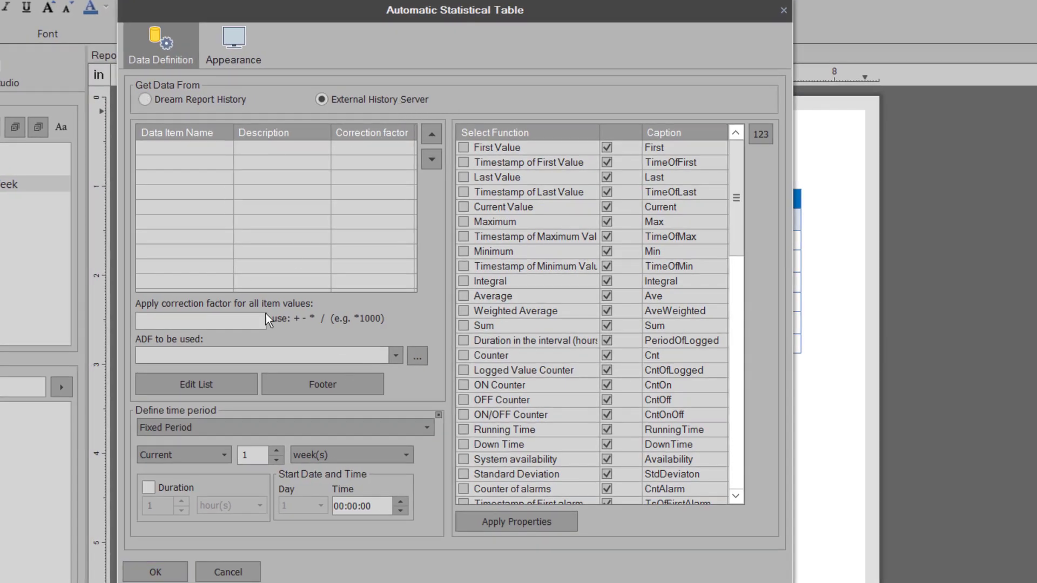
left_click(222, 382)
left_click(347, 59)
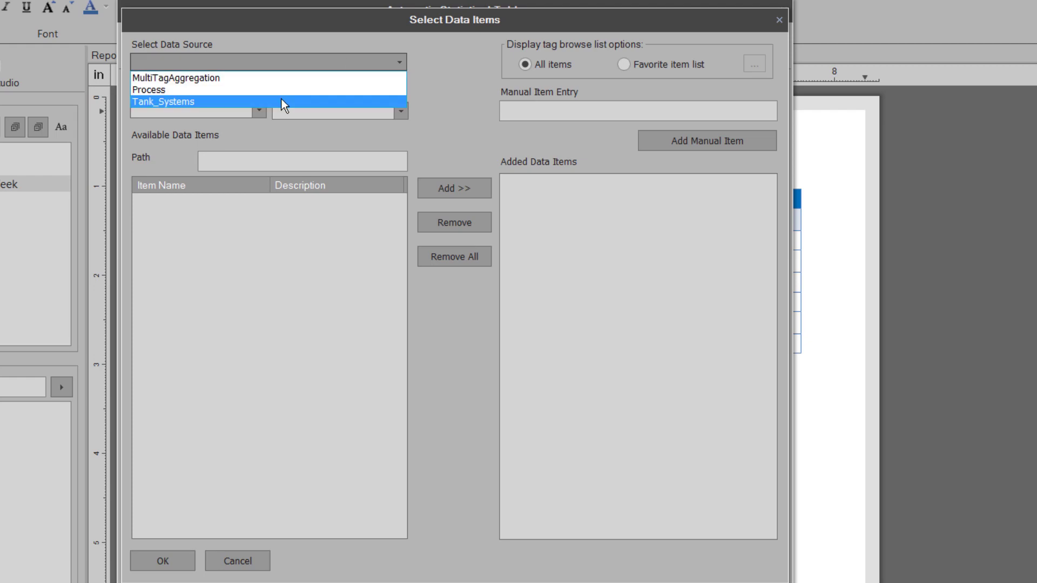
left_click(280, 98)
left_click(215, 107)
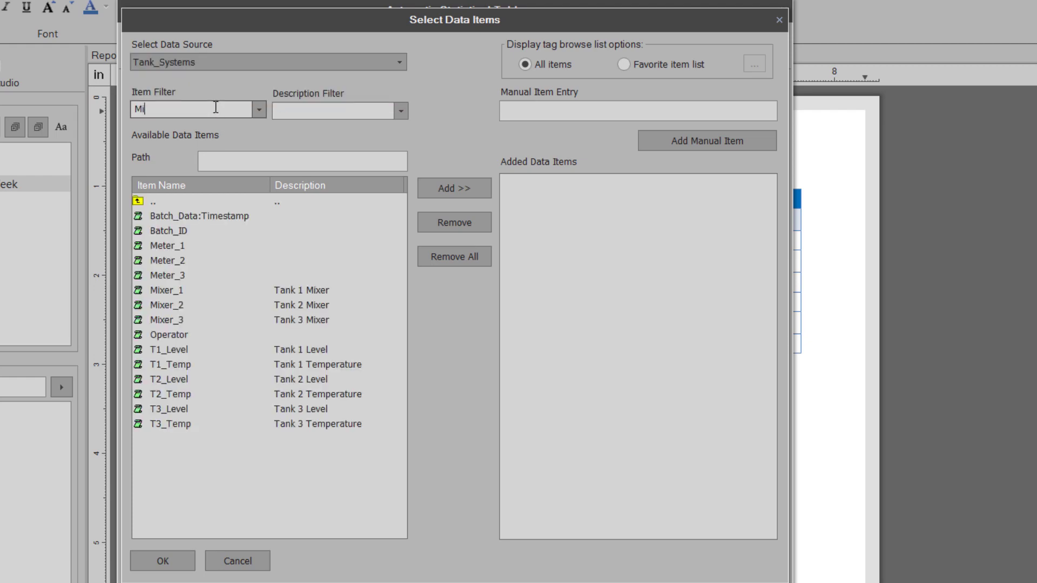
left_click(170, 217)
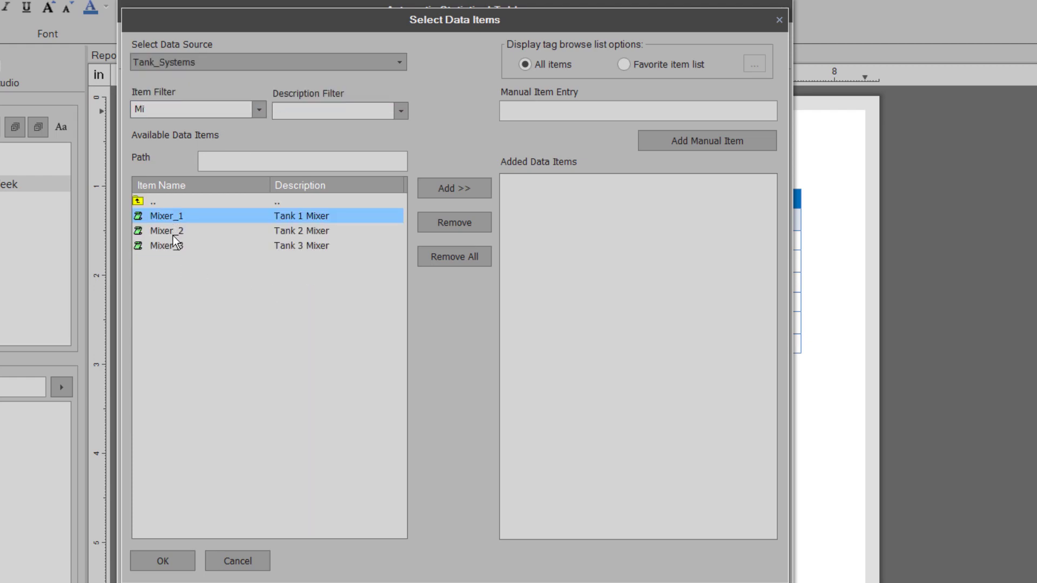
left_click(171, 245, "shift")
left_click(446, 188)
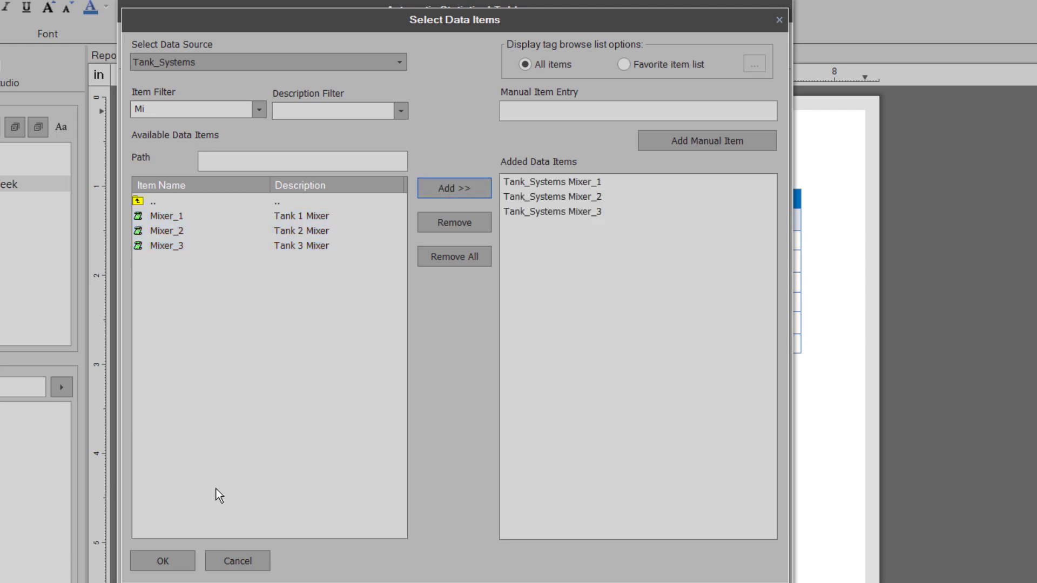
left_click(191, 560)
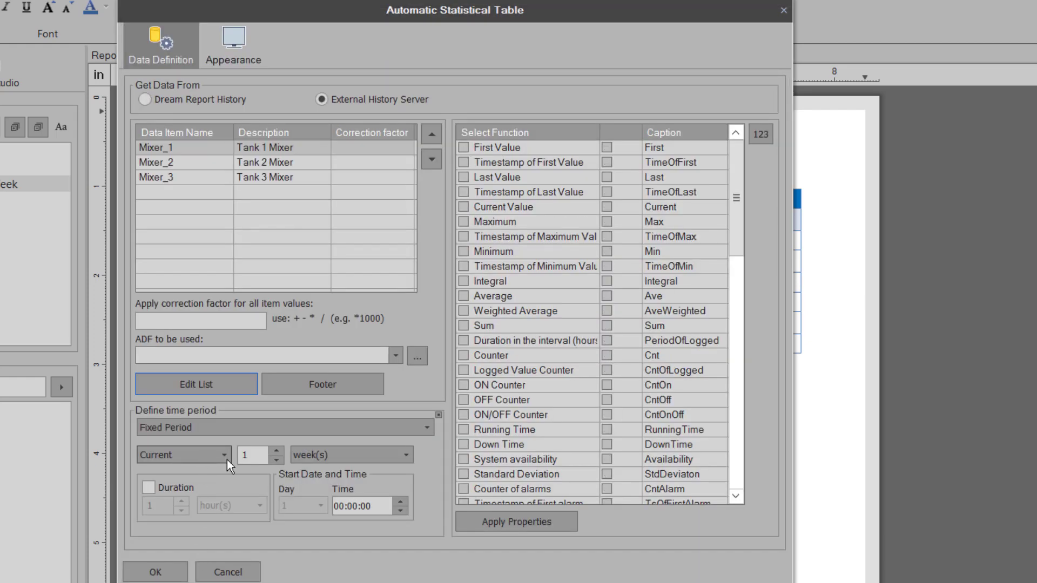
- Include the ON Counter, OFF Counter, Running Time, Down Time and System availability statistics
left_click_drag(736, 240, 756, 303)
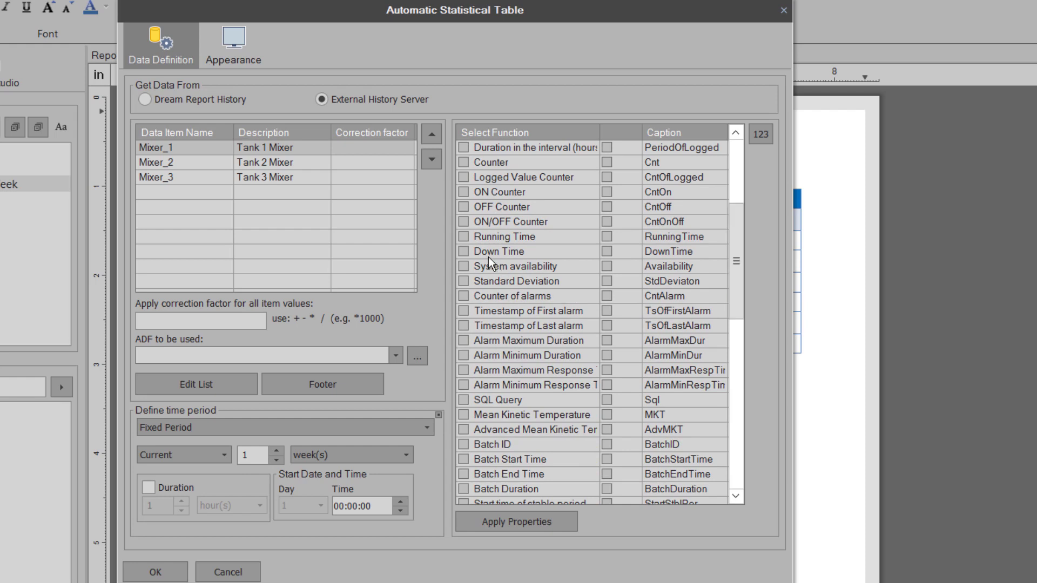
left_click(463, 193)
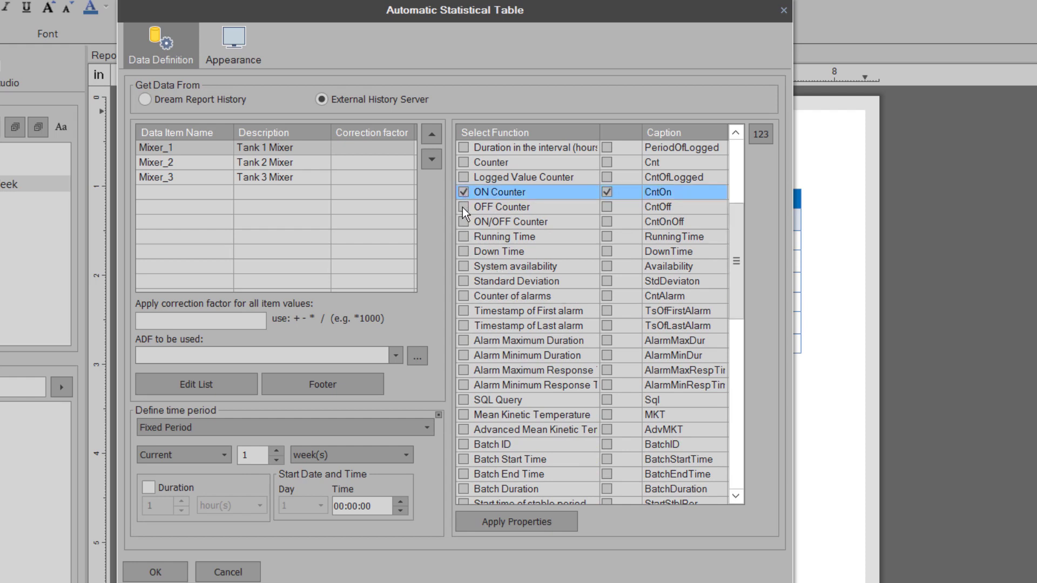
left_click(463, 207)
left_click(463, 236)
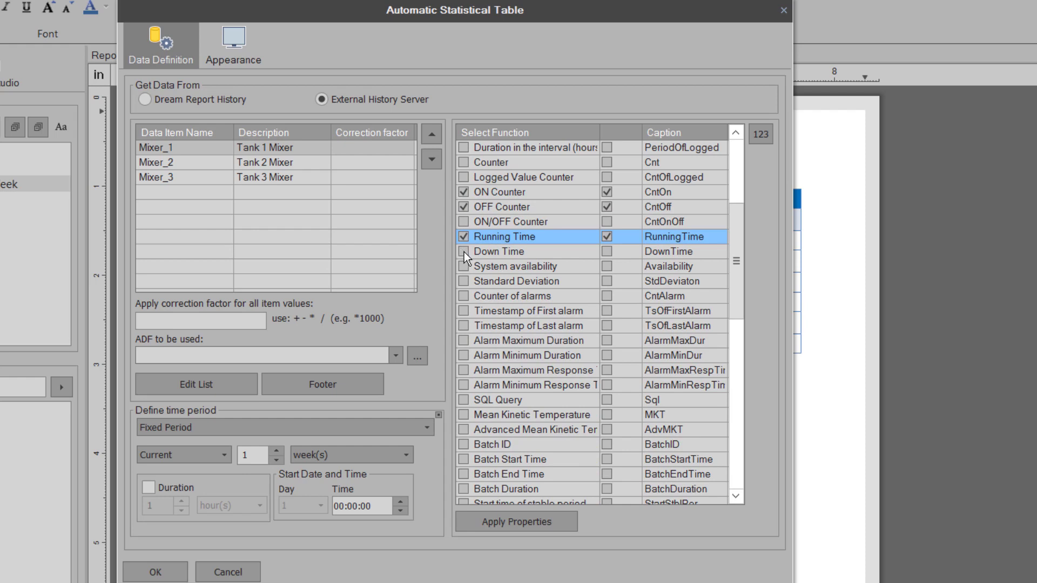
left_click(463, 252)
left_click(463, 267)
- Rename the System availability caption to '% Utilization'
left_click(682, 264)
left_click(719, 267)
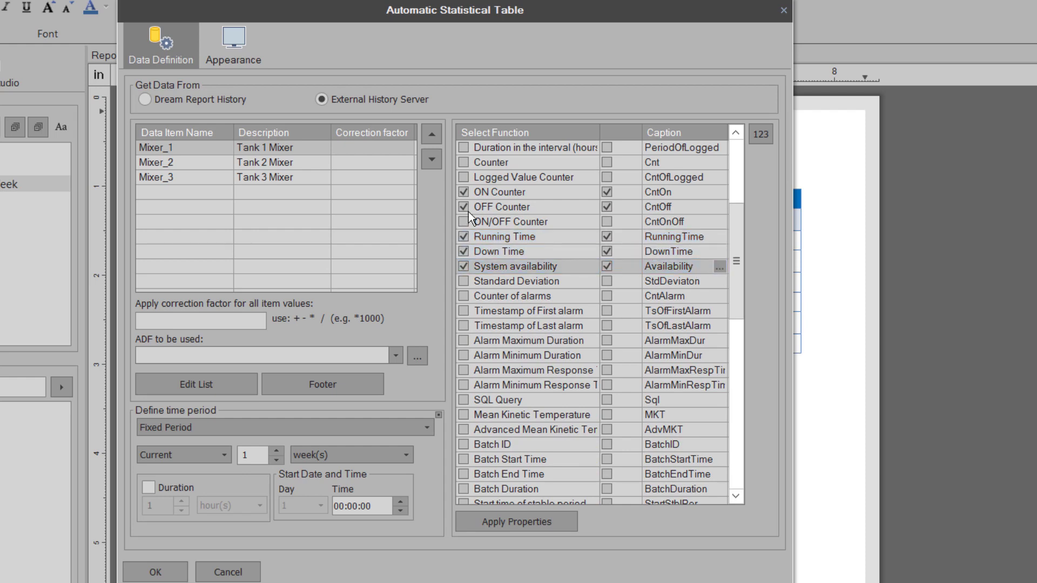
type("% Utilization")
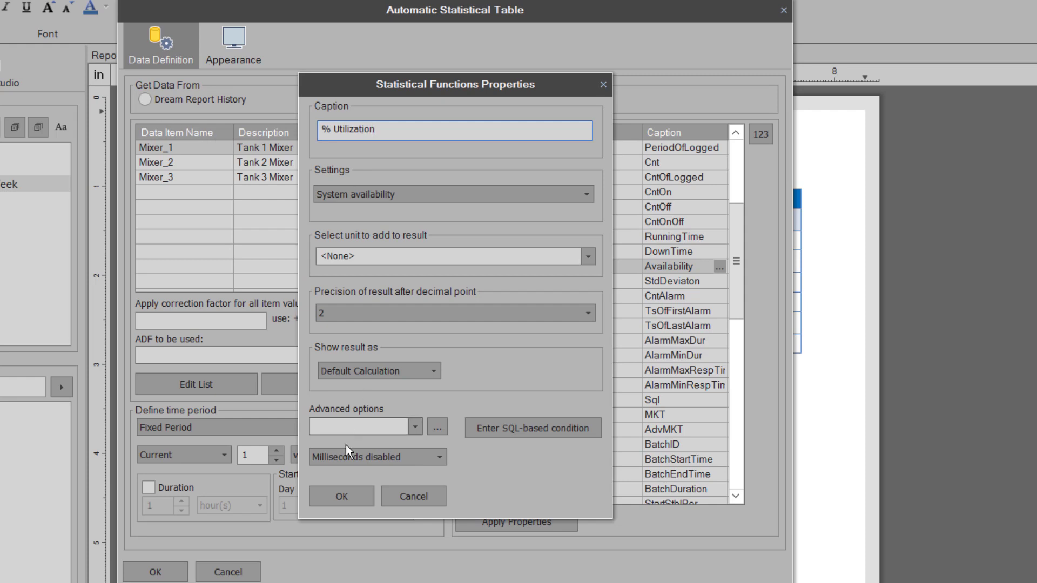
left_click(359, 496)
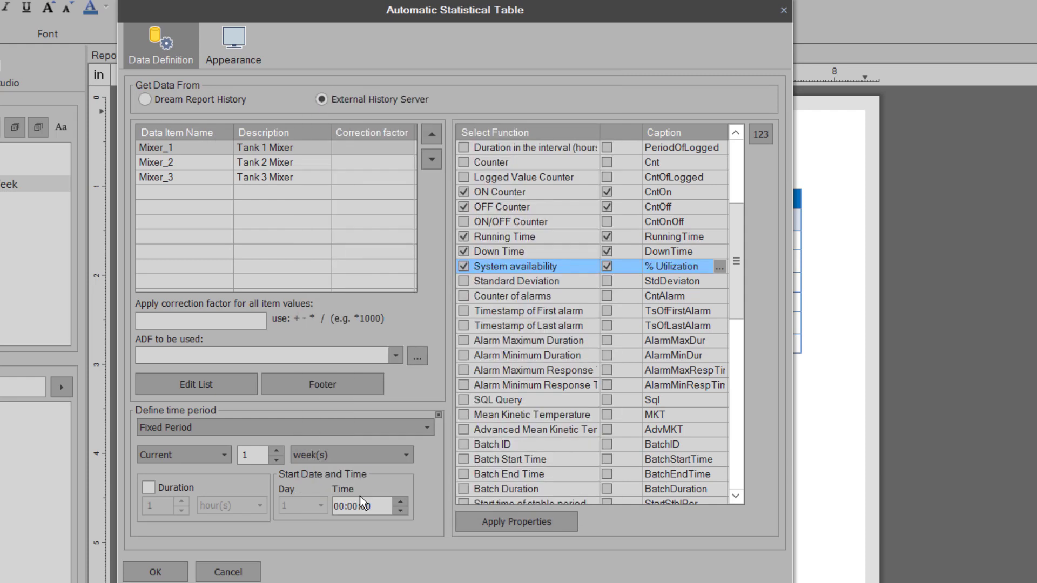
- Name the table 'Mixer Usage', hide item names, show descriptions, and place it
left_click(233, 50)
left_click(253, 100)
type("Mixer Usage")
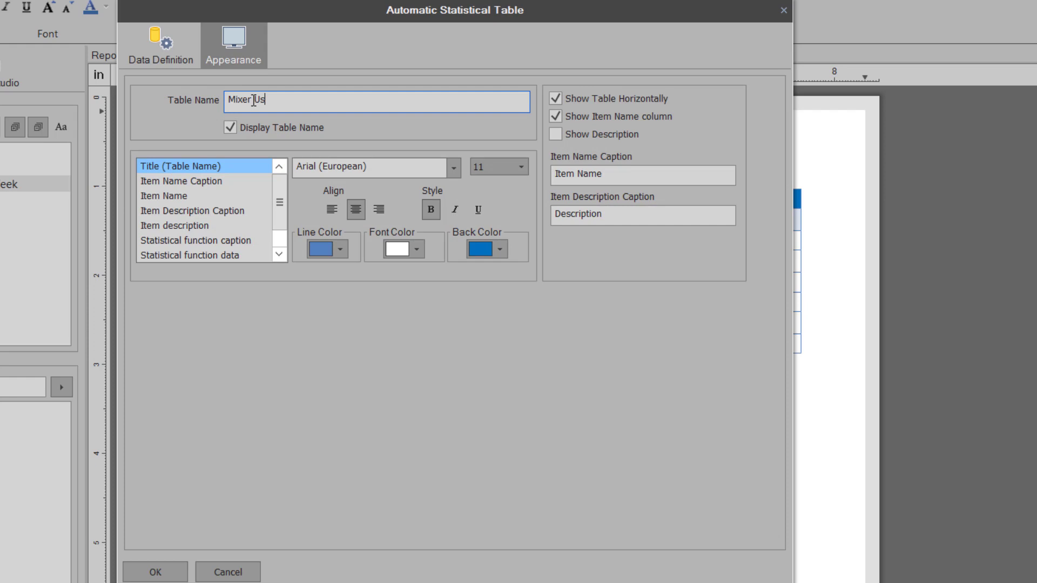
left_click(559, 116)
left_click(553, 135)
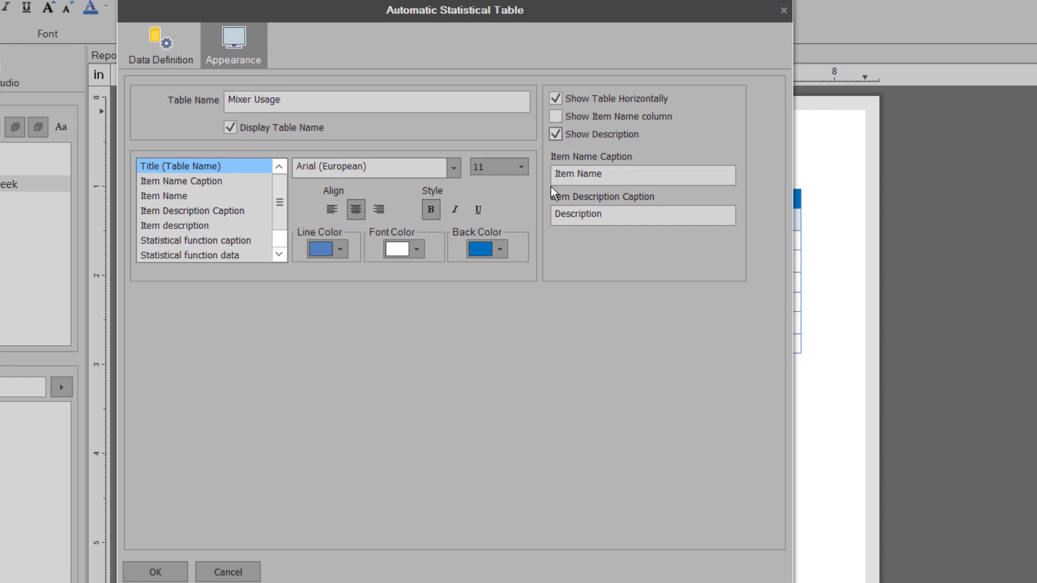
left_click(202, 231)
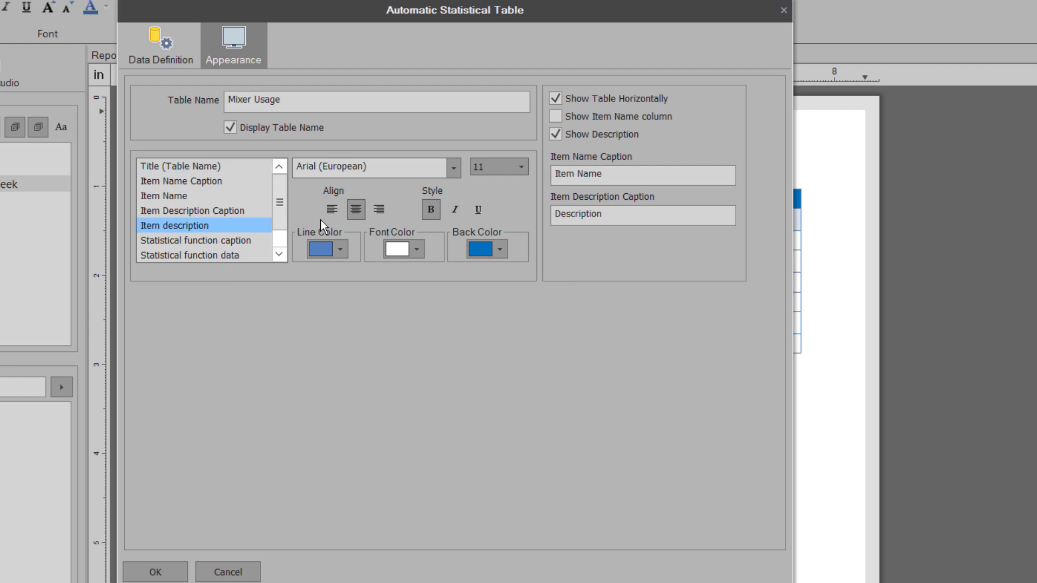
left_click(158, 571)
right_click(474, 463)
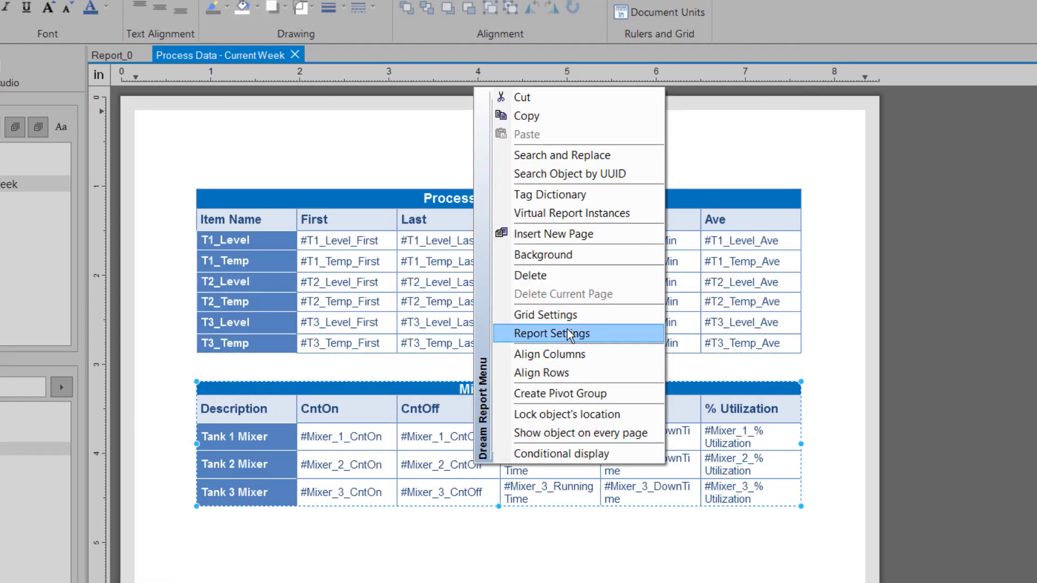
left_click(570, 373)
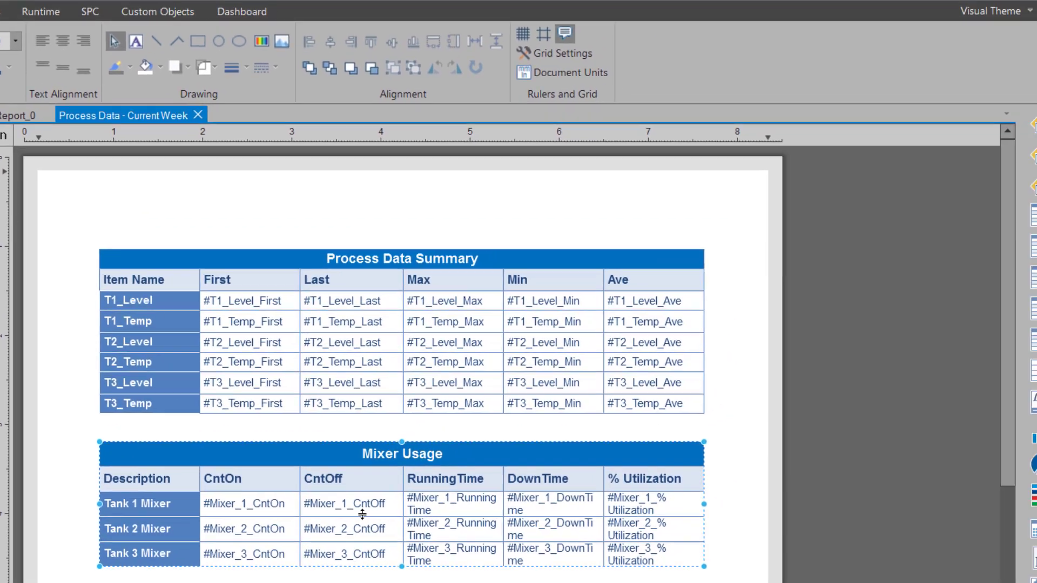
scroll(362, 514, "down", 5)
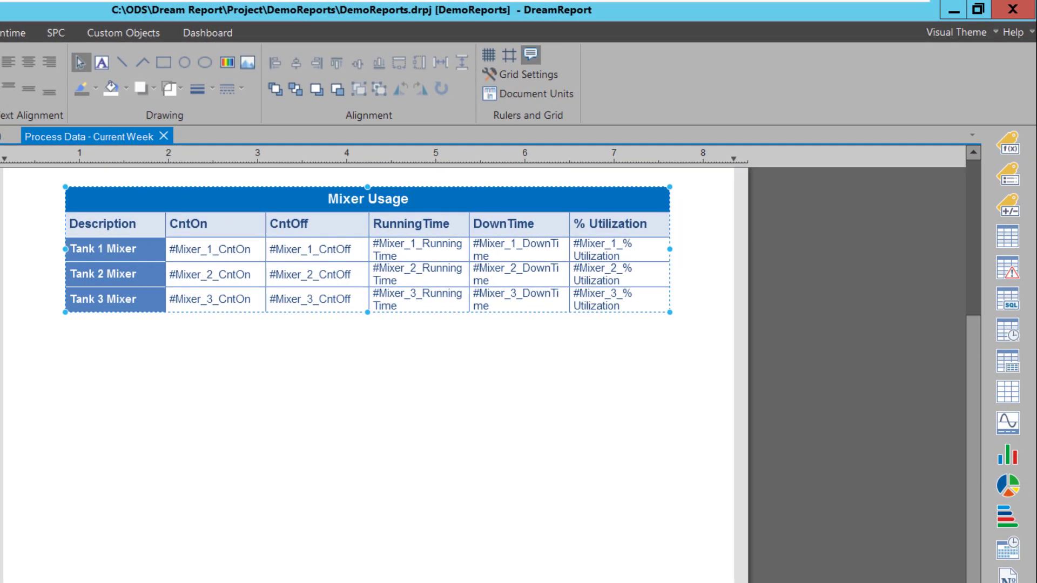
- Draw a trend chart below Mixer Usage and add T1_Temp as a moving average
left_click(1008, 424)
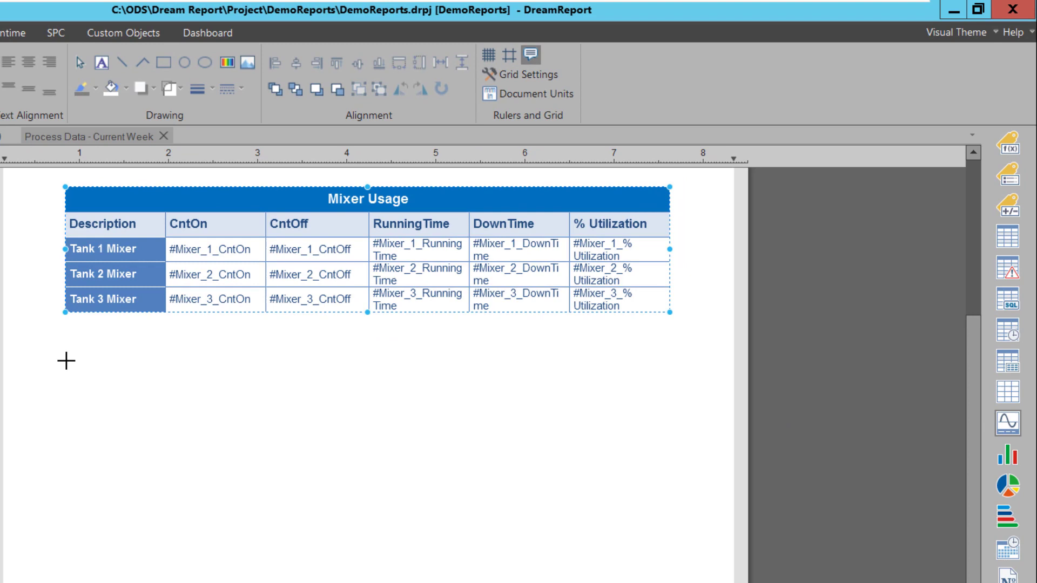
left_click_drag(65, 358, 670, 582)
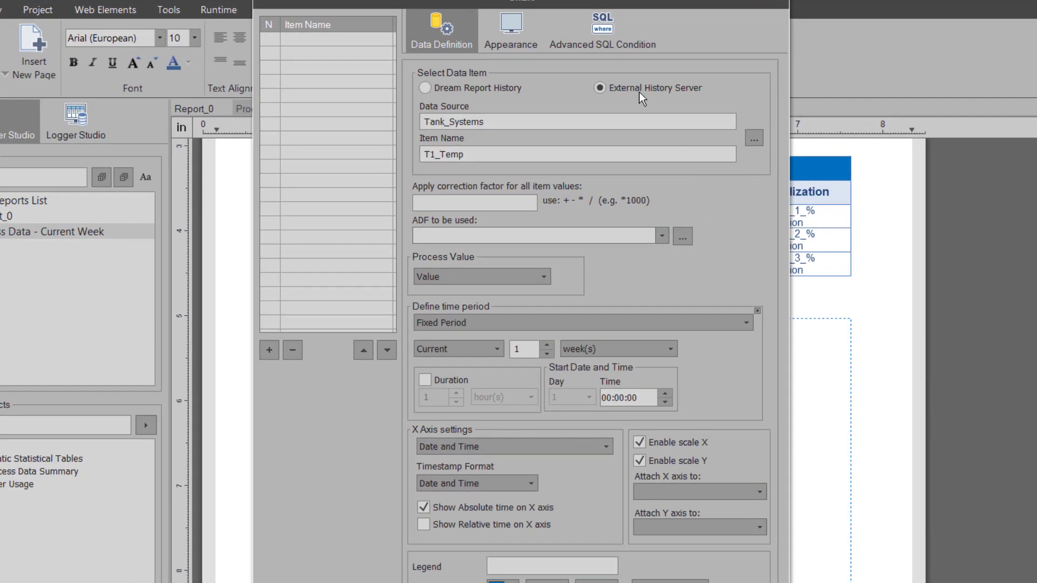
left_click(753, 138)
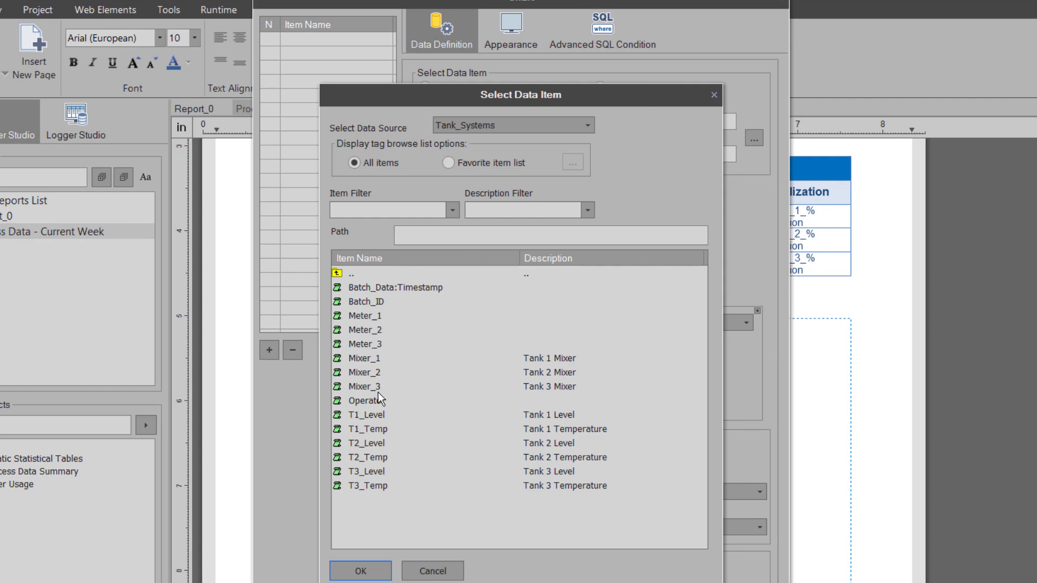
double_click(373, 428)
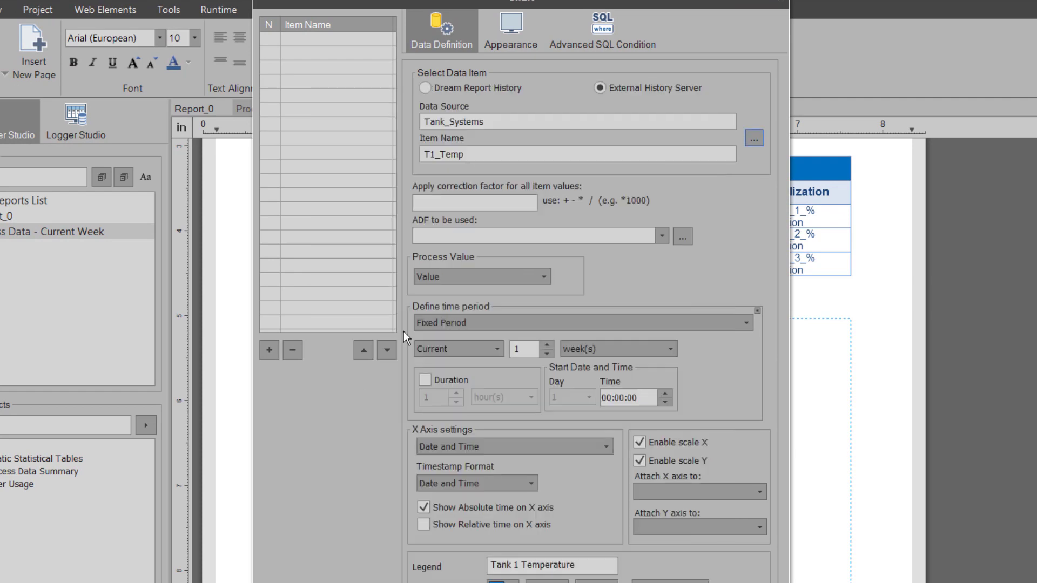
left_click(486, 277)
left_click(475, 298)
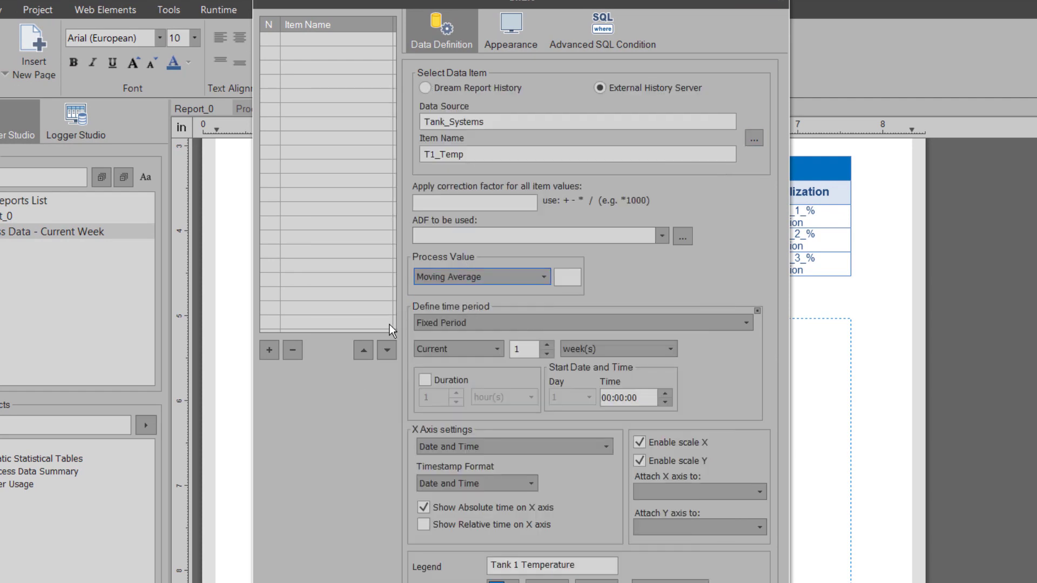
left_click(274, 351)
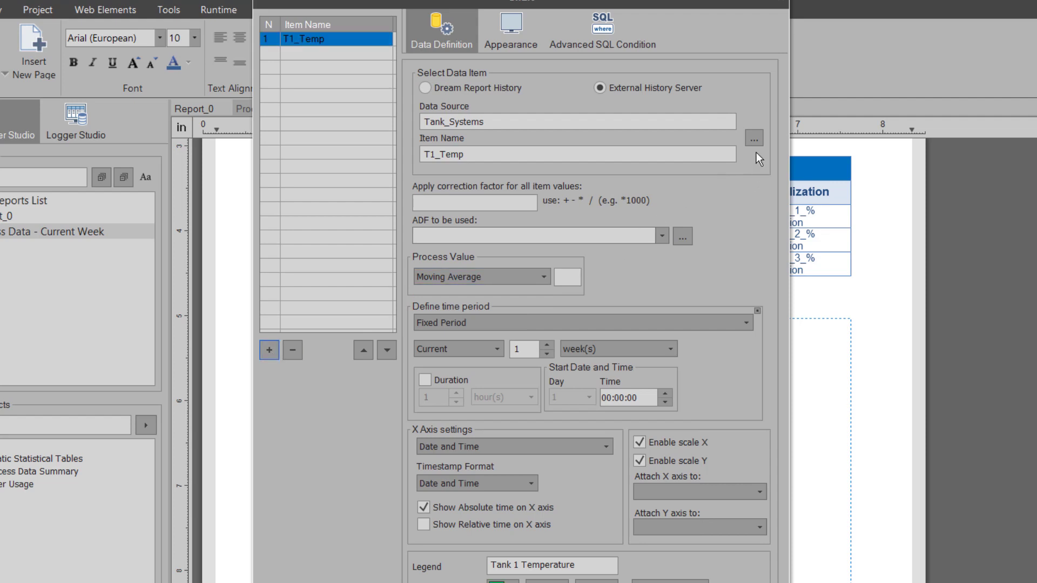
- Add T2_Temp and T3_Temp to the chart as well
left_click(754, 138)
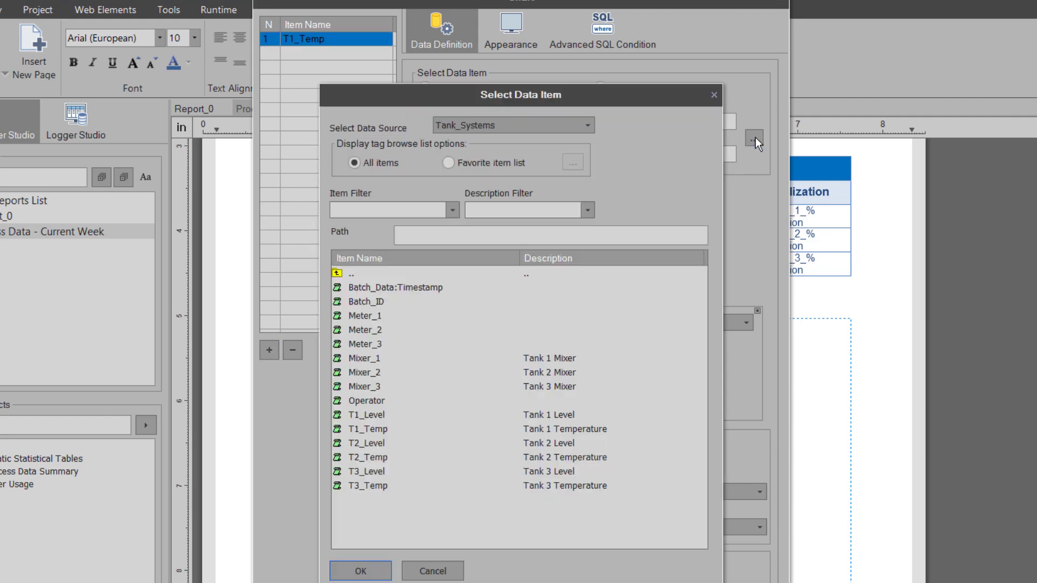
double_click(377, 457)
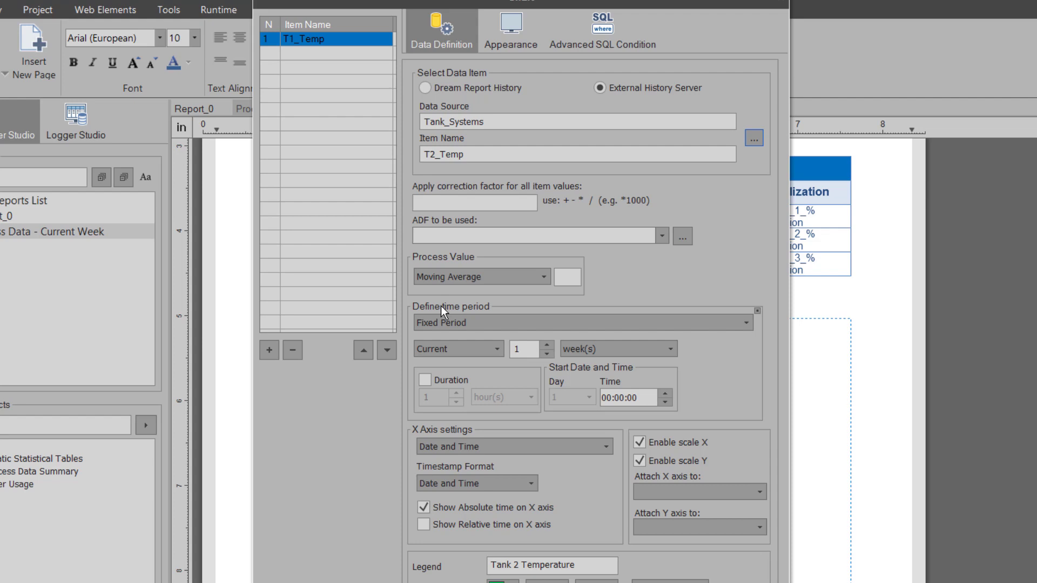
left_click(270, 350)
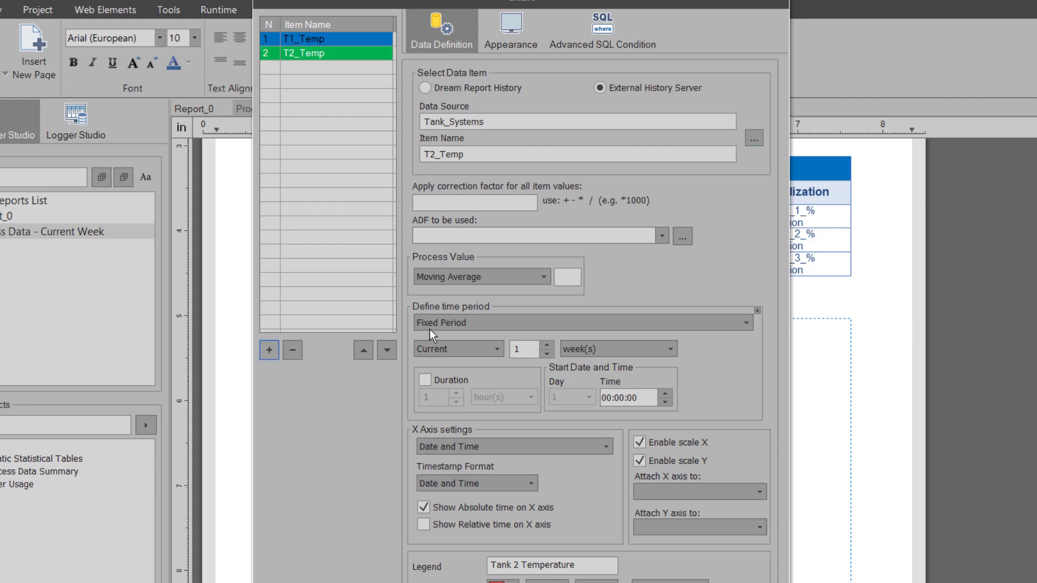
left_click(756, 140)
double_click(374, 483)
left_click(269, 350)
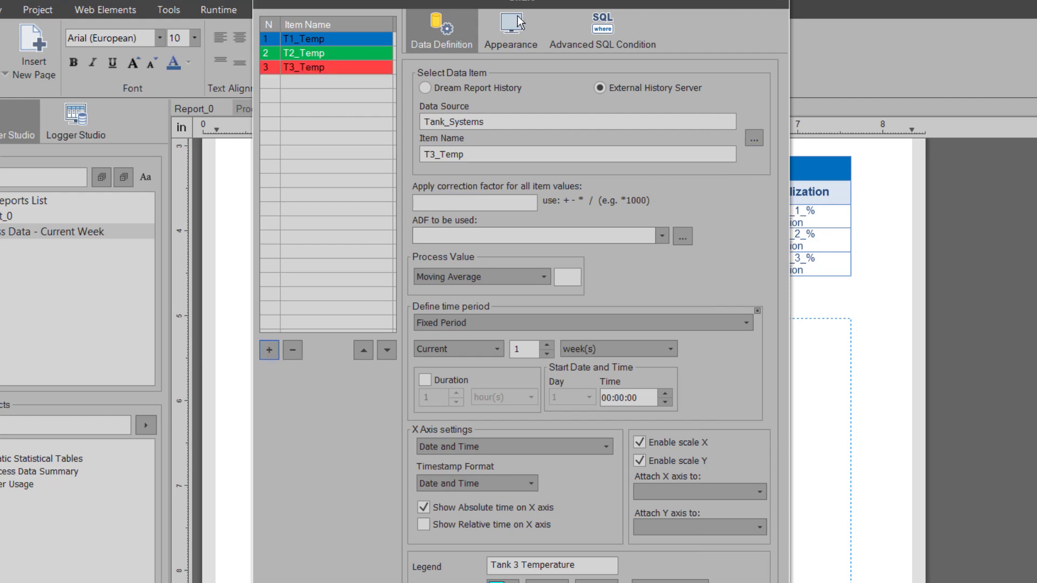
left_click(511, 31)
- Name the chart 'Temperatures - Moving Avg', show the legend, and set the Y axis unit to Temperature (C)
left_click(468, 96)
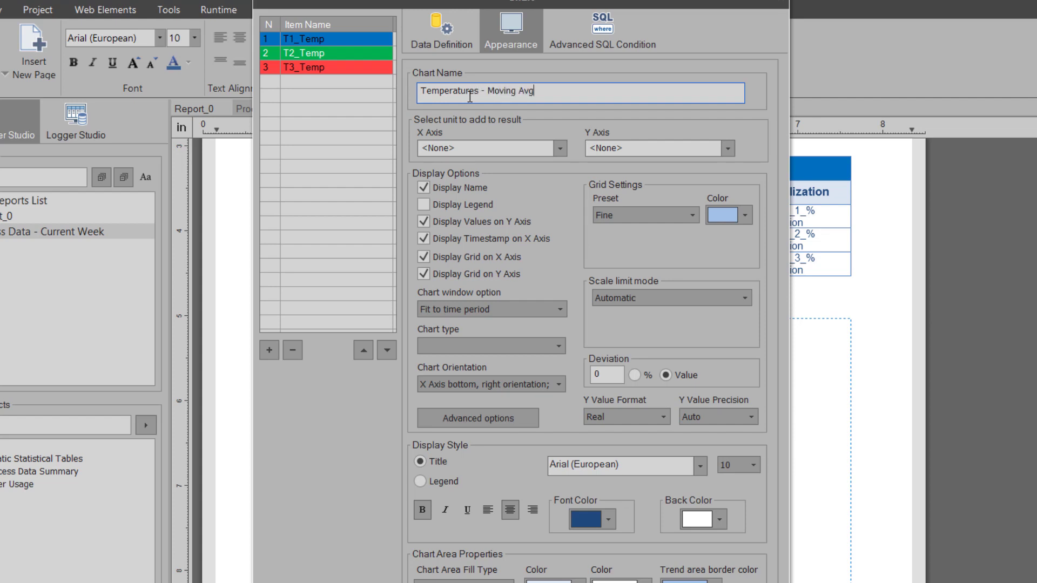
left_click(459, 206)
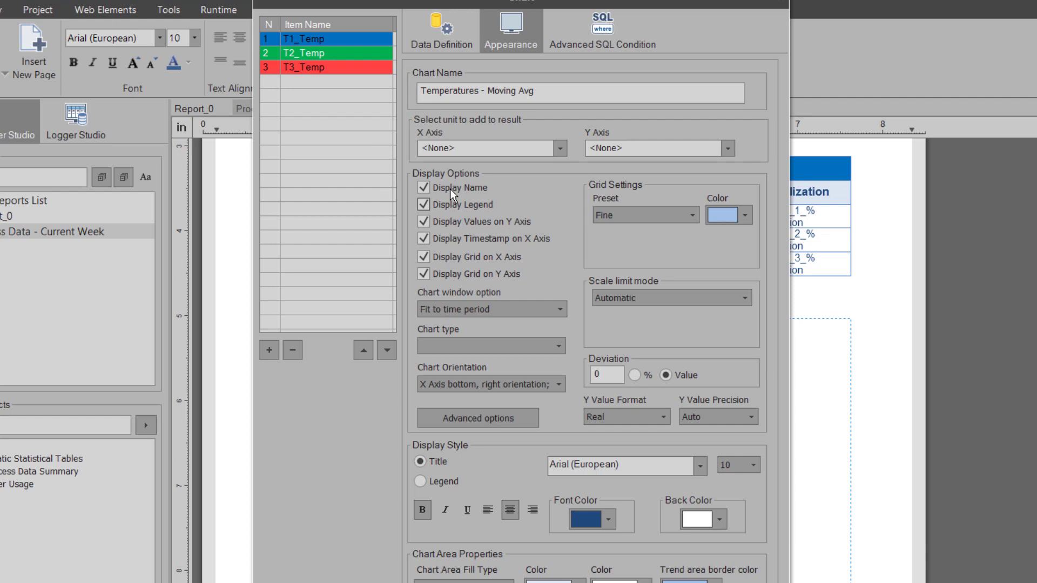
left_click(373, 41)
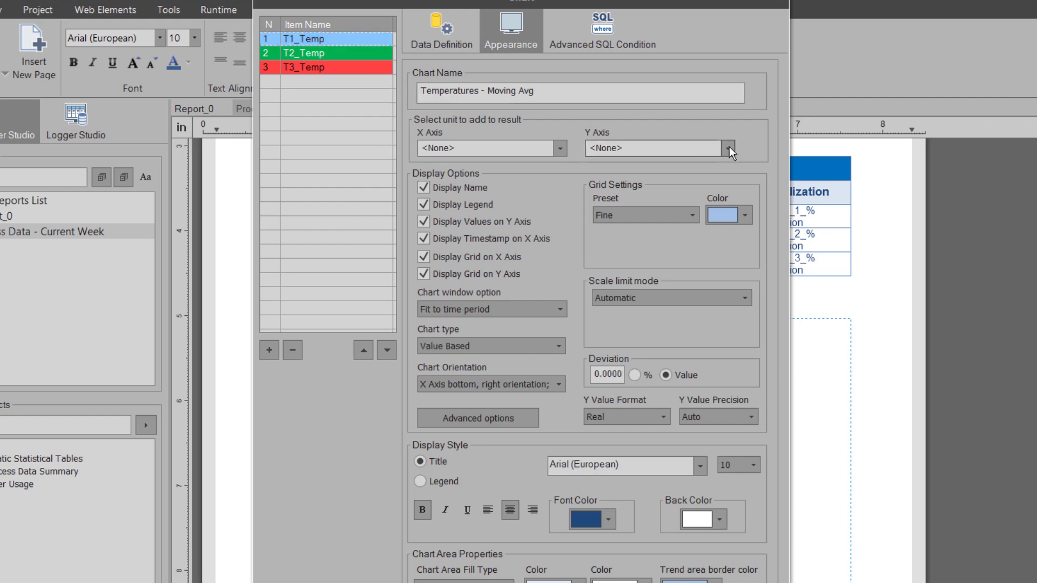
left_click(727, 148)
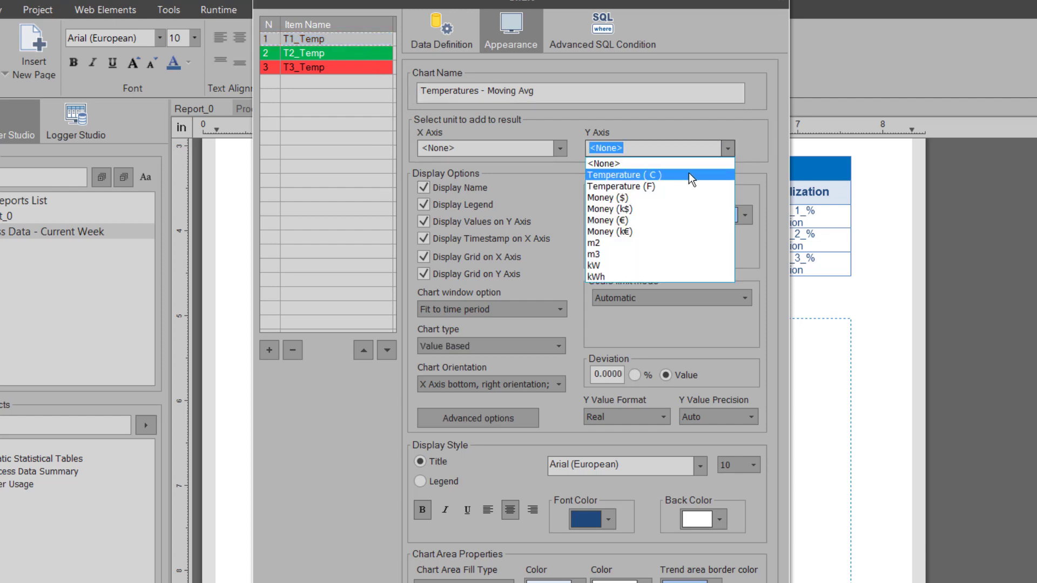
left_click(688, 174)
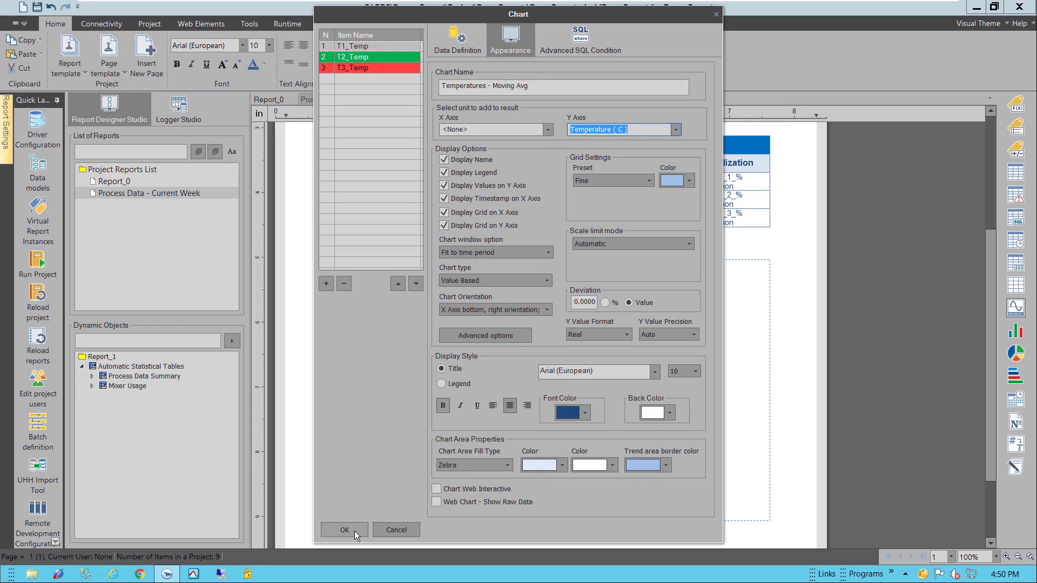
left_click(354, 530)
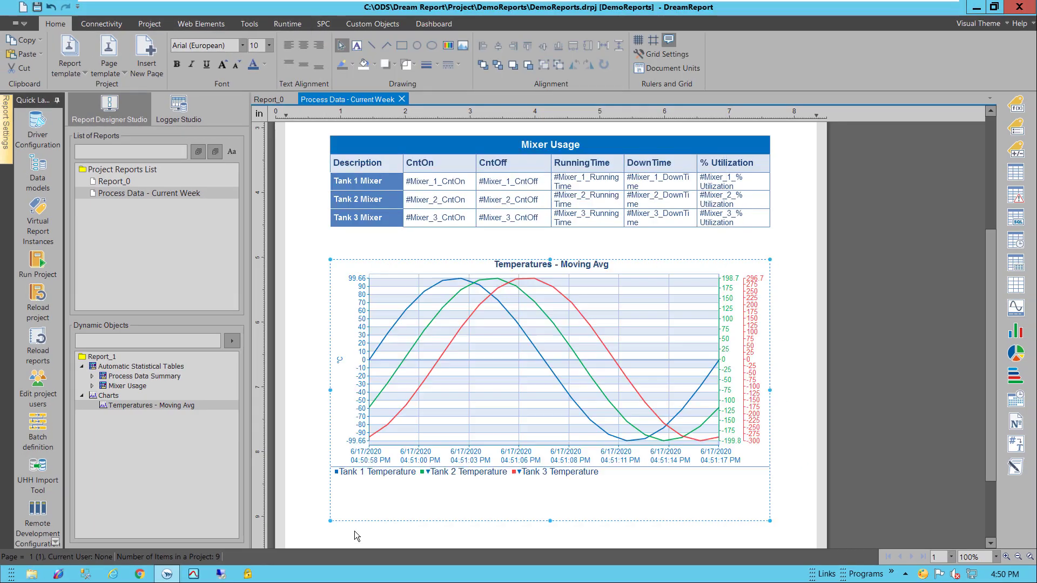
- Insert a new page after the chart
left_click(799, 418)
scroll(796, 422, "down", 3)
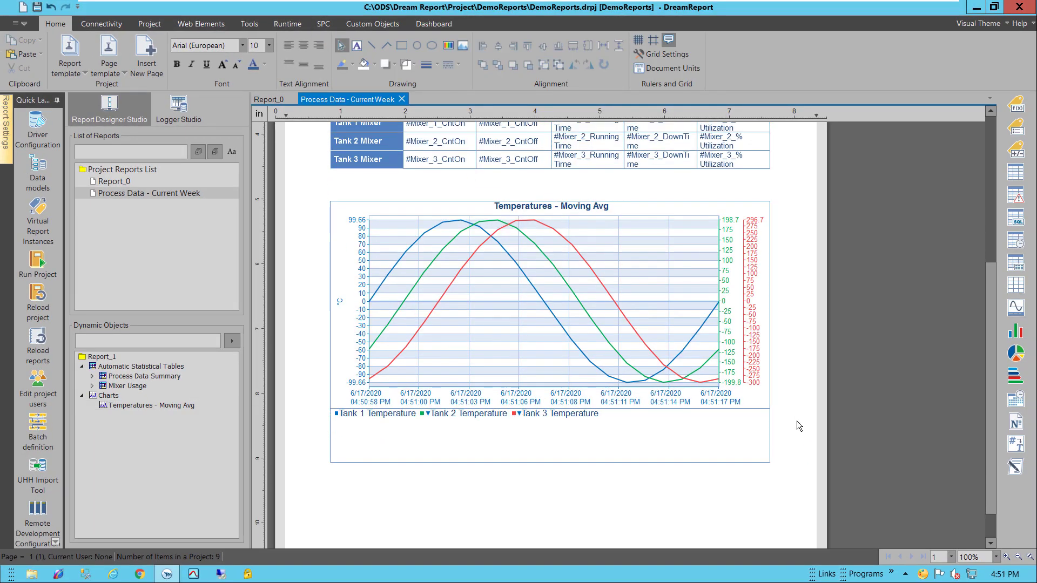
right_click(669, 455)
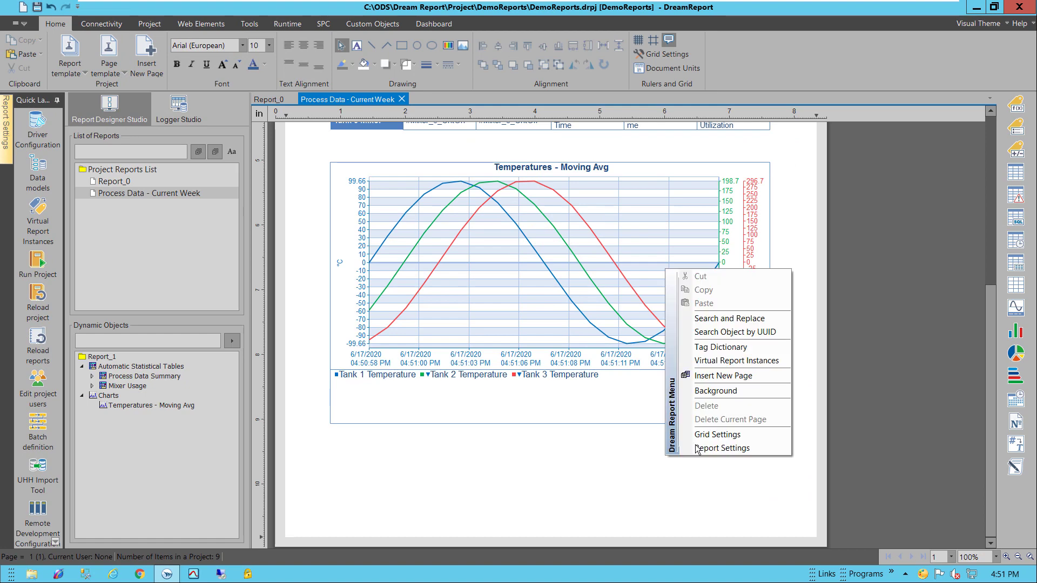
left_click(723, 376)
- Draw an alarm table area near the top of page 2
scroll(643, 470, "down", 2)
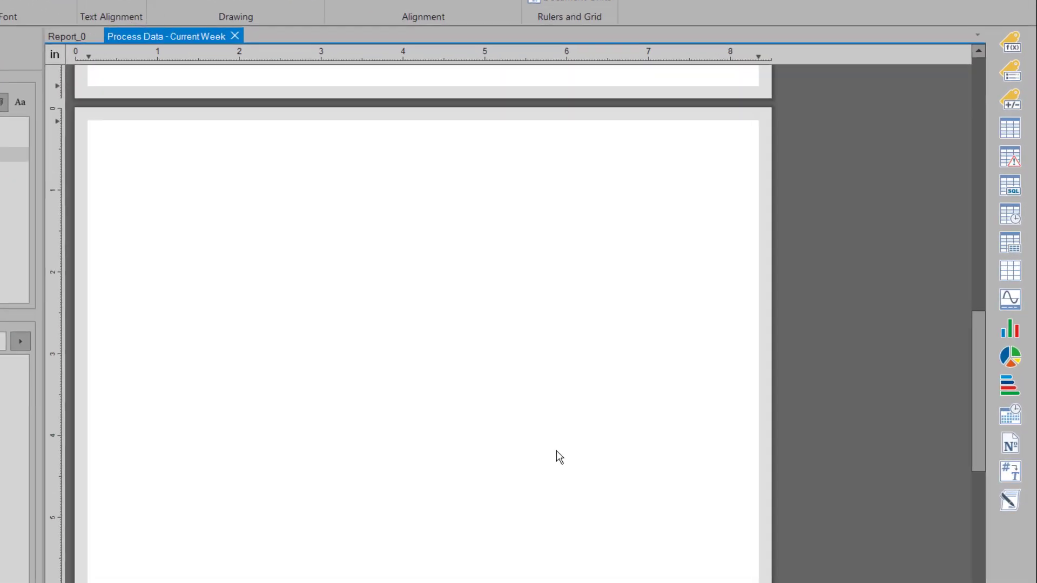
left_click(1016, 191)
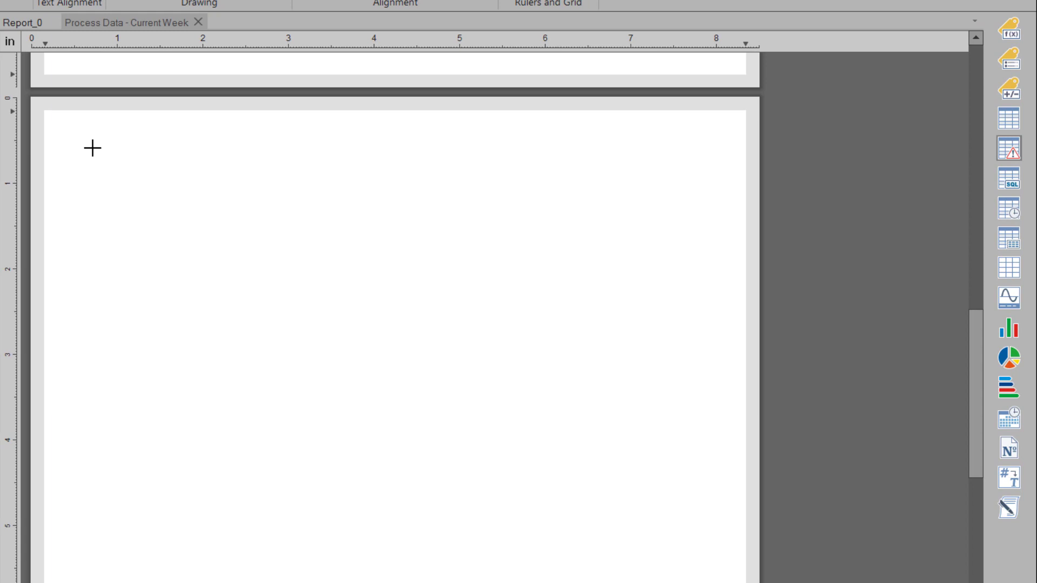
left_click_drag(118, 197, 639, 301)
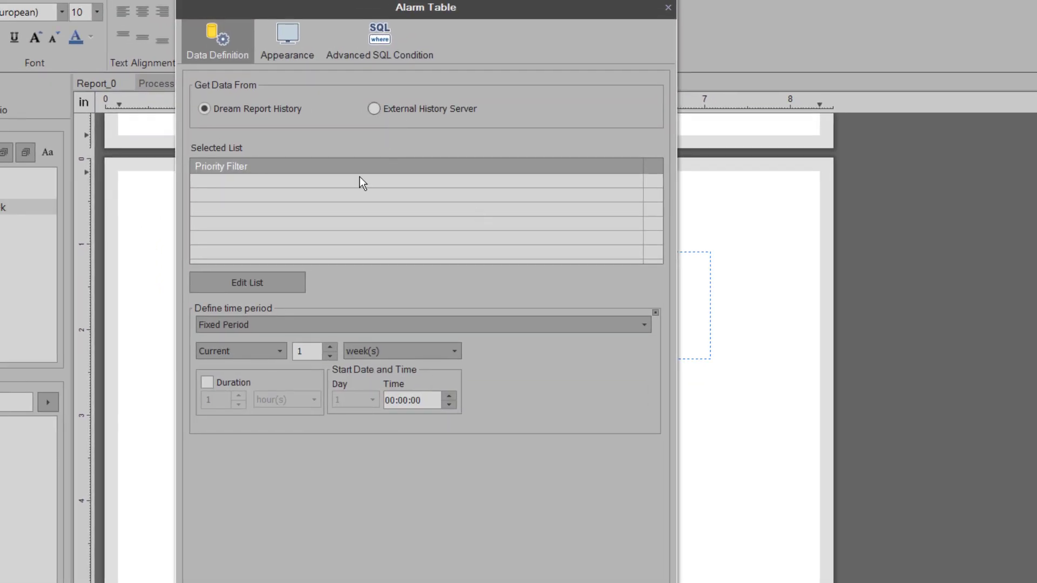
- Take alarms from the external history server filtered to High priority
left_click(373, 108)
left_click(254, 283)
left_click(260, 183)
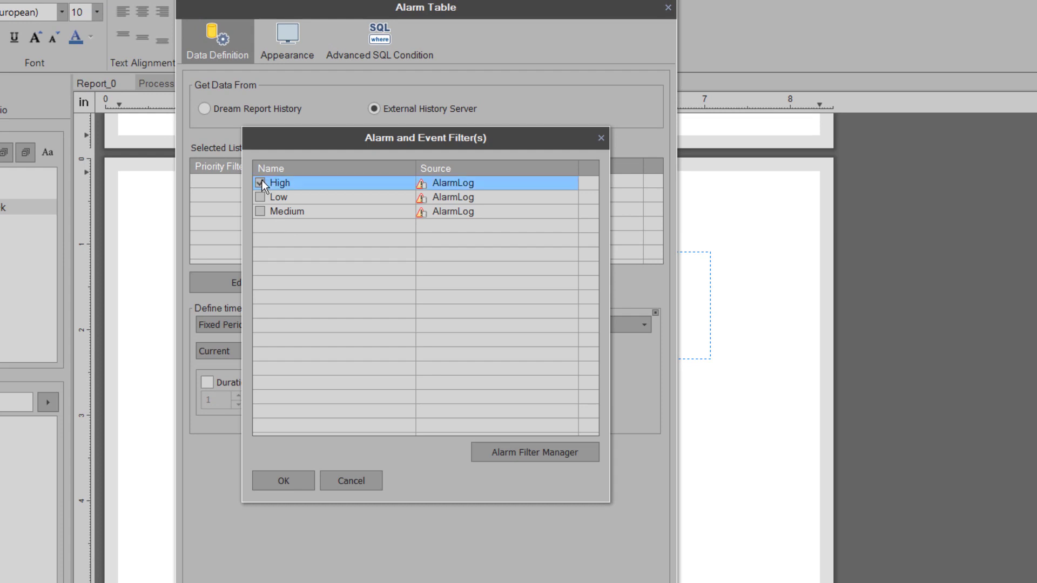
left_click(302, 484)
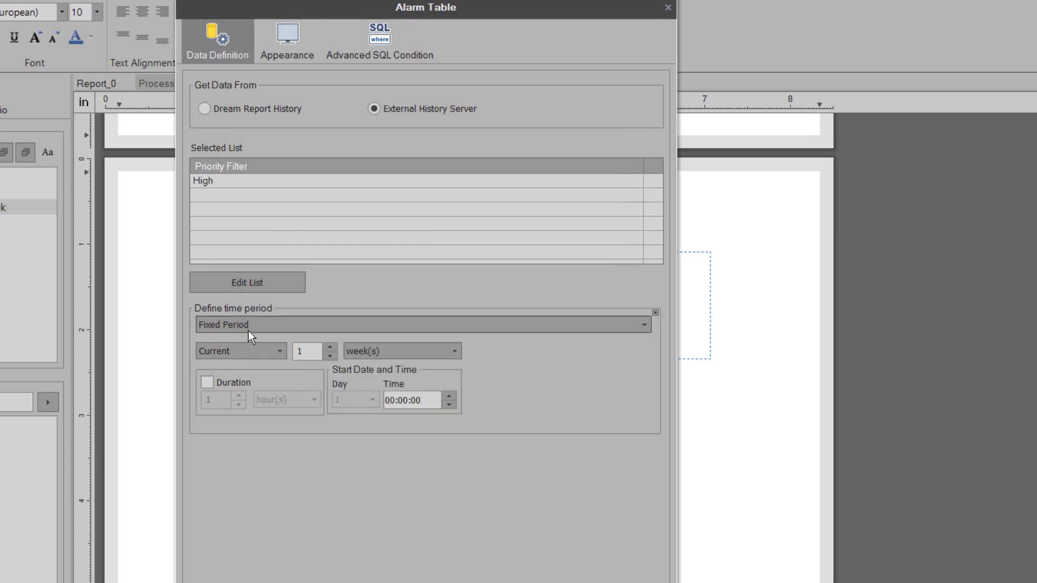
- List each alarm once as events, caption the column '# of Occurrences', and sort descending by it
left_click(287, 40)
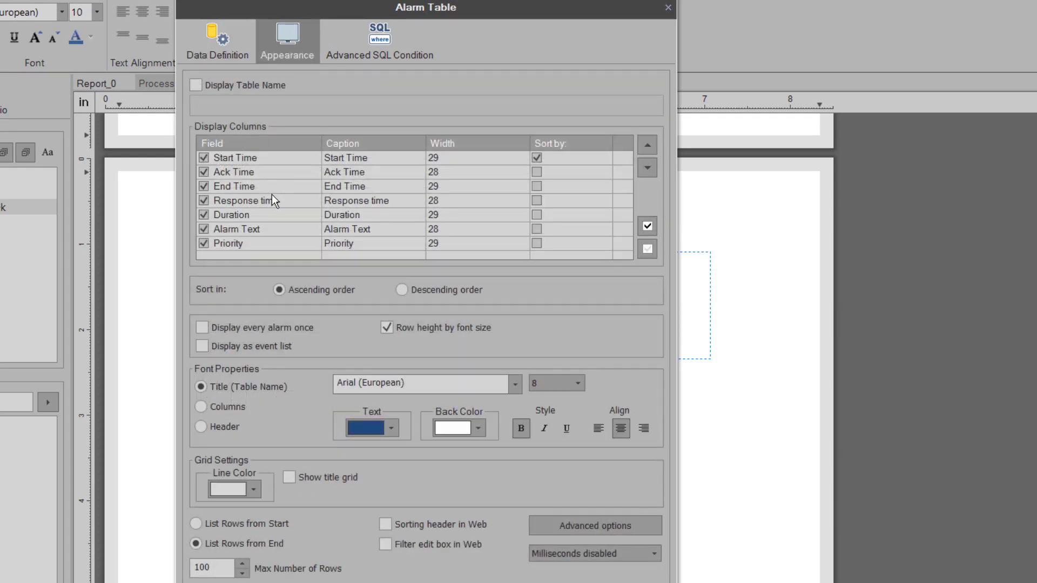
left_click(236, 348)
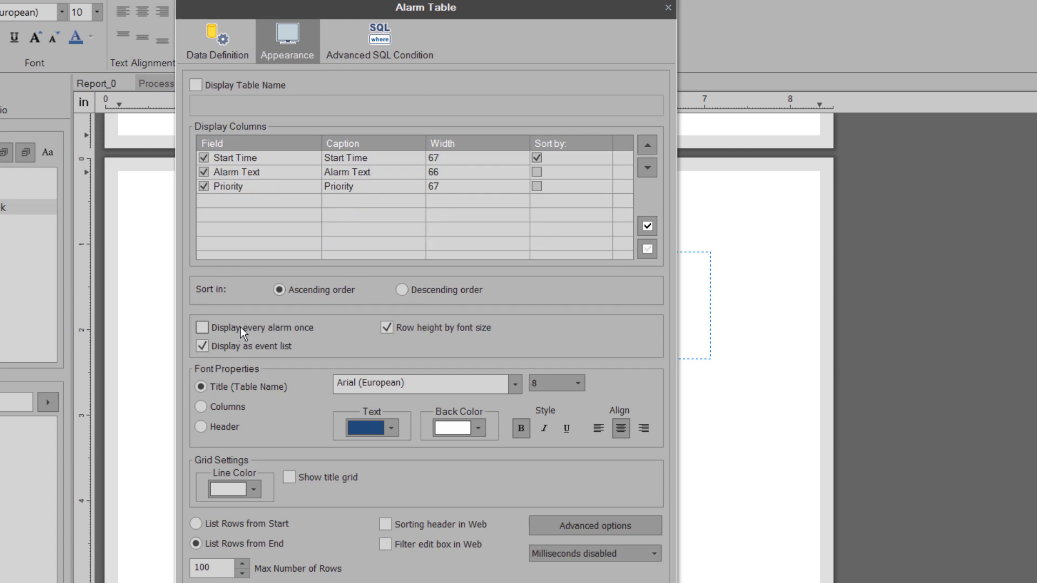
left_click(240, 326)
left_click(259, 198)
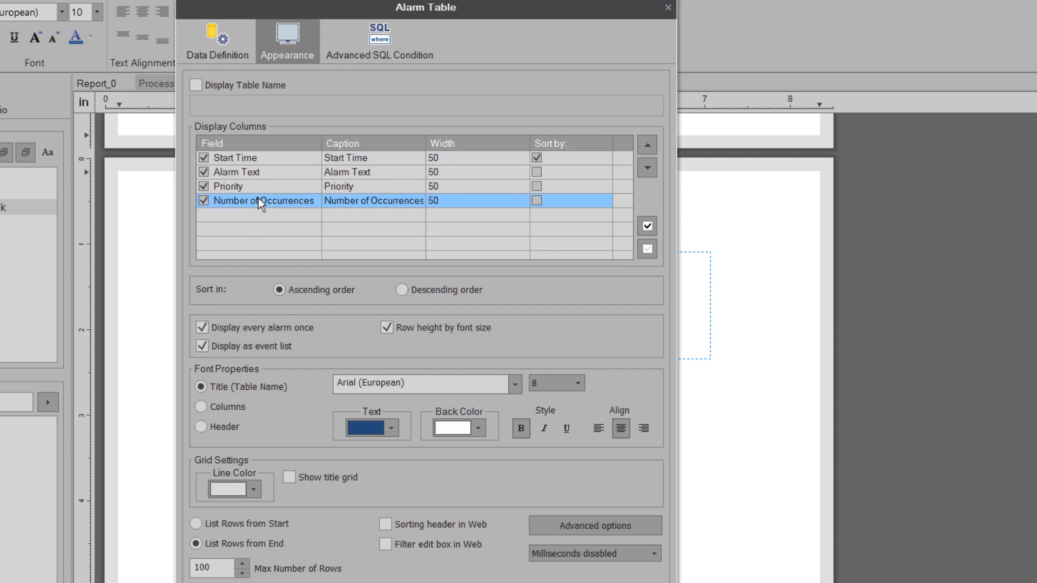
left_click(349, 206)
double_click(327, 201)
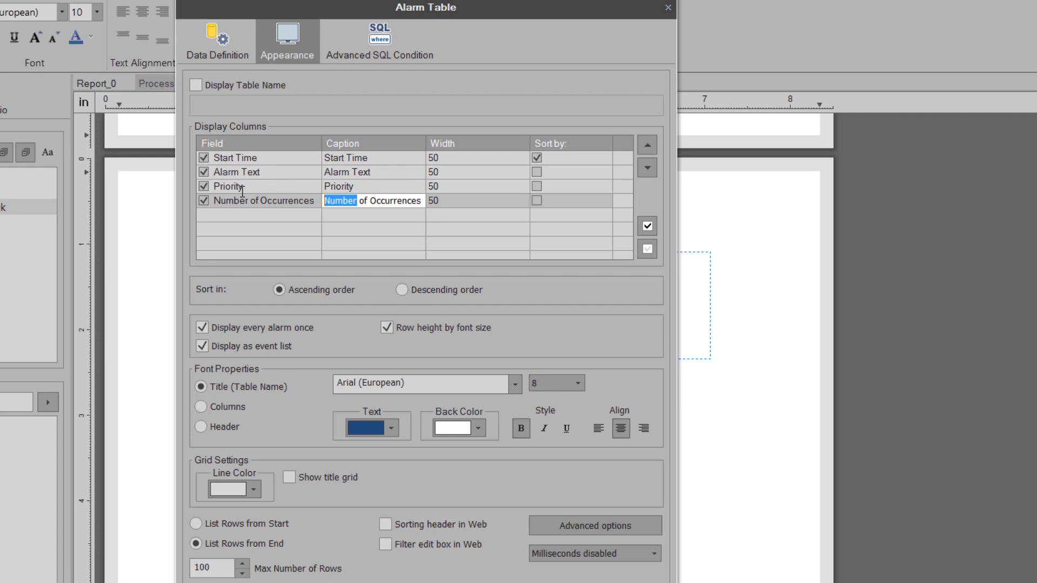
type("#")
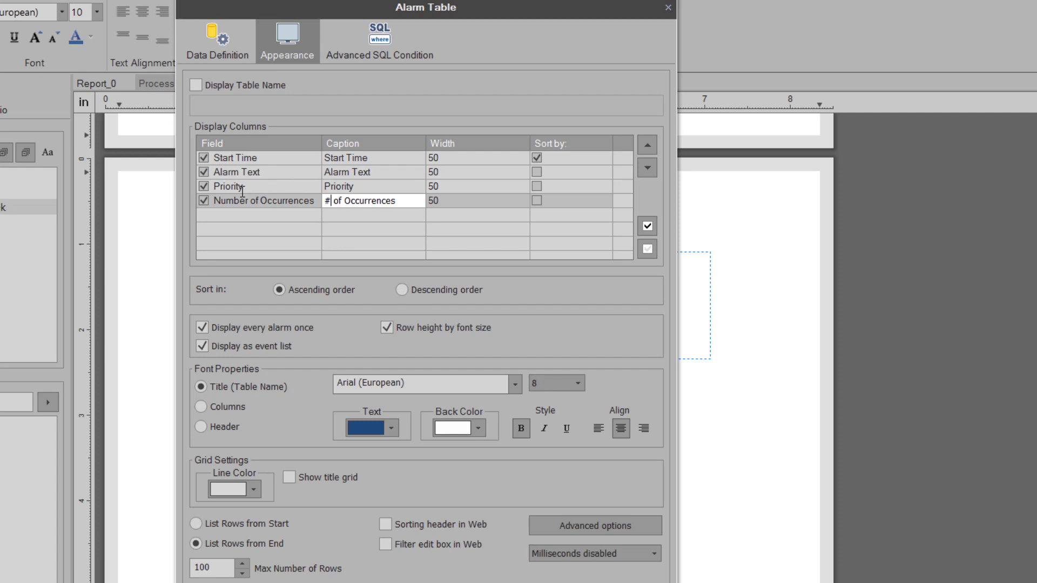
left_click(537, 200)
left_click(437, 290)
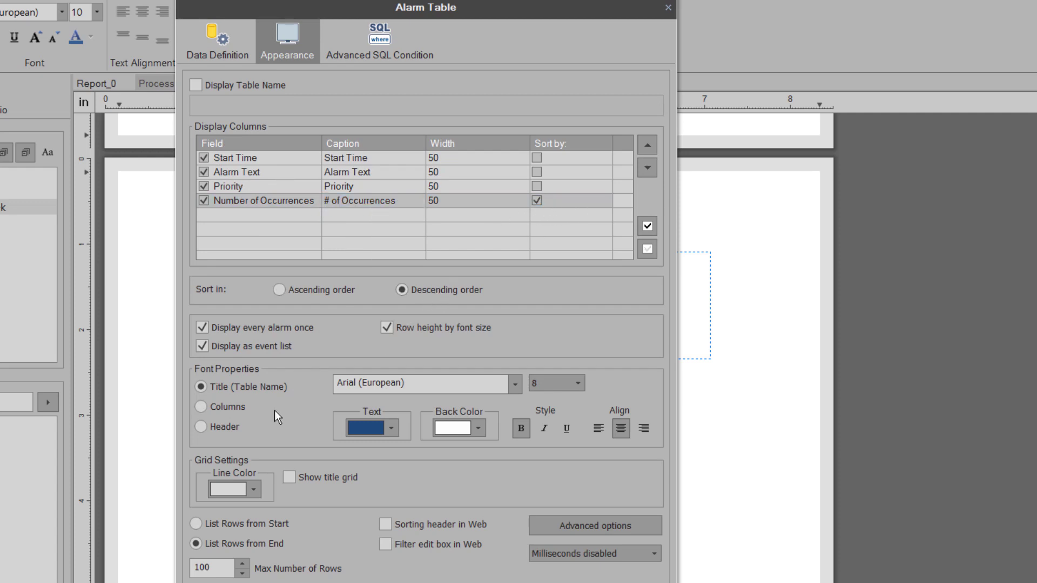
- Give the table header a light blue background and bold text
left_click(219, 425)
left_click(478, 428)
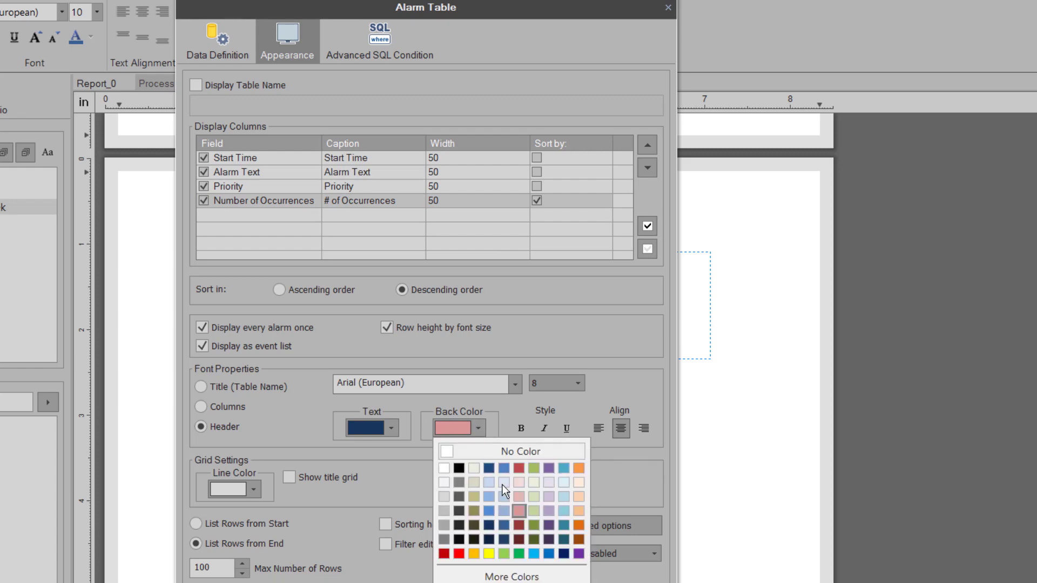
left_click(501, 511)
left_click(521, 428)
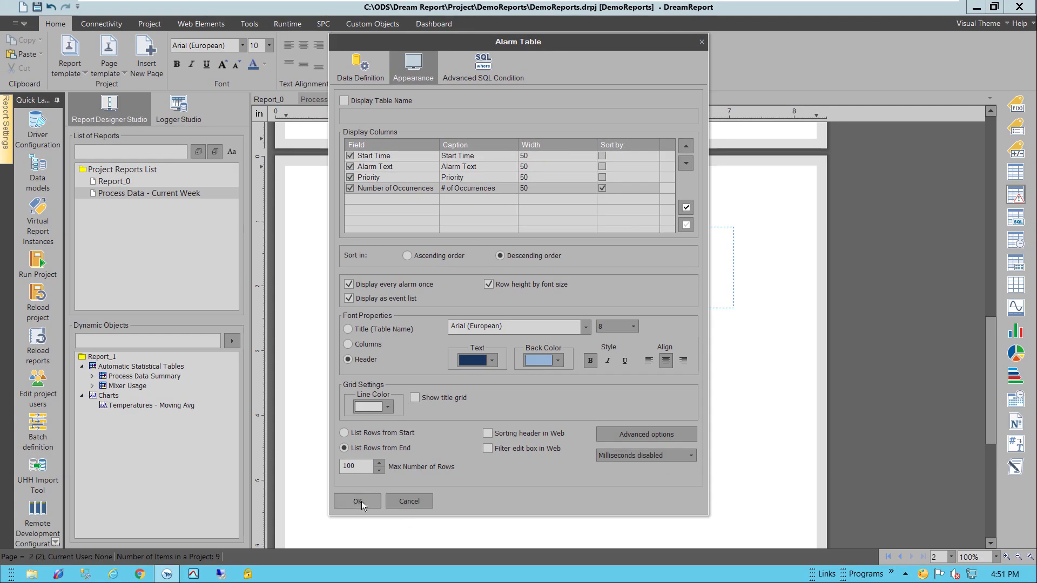
- Confirm the alarm table settings and shorten the table's height so it fits on page 2
left_click(359, 502)
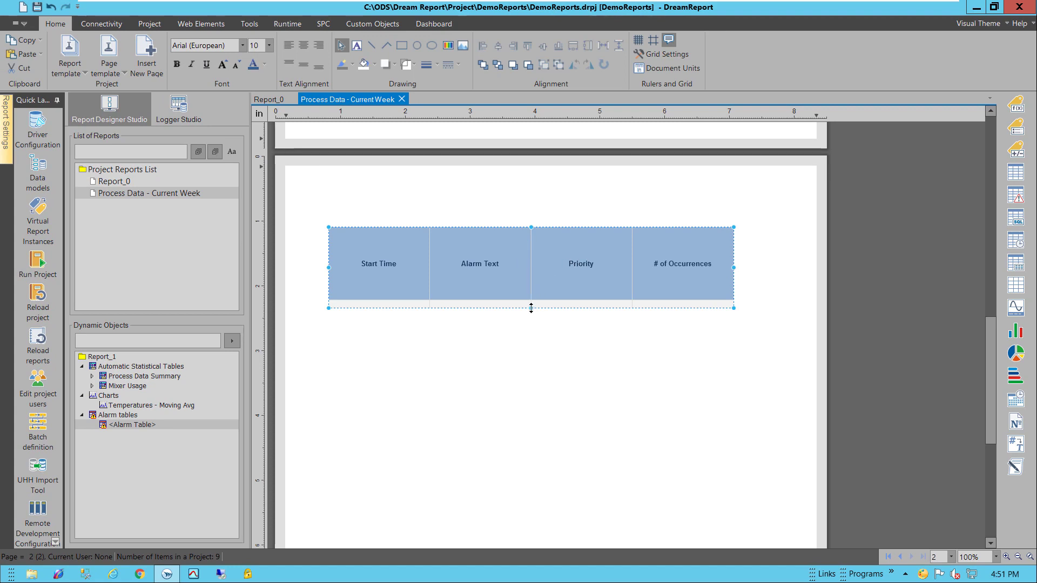
left_click_drag(542, 308, 556, 252)
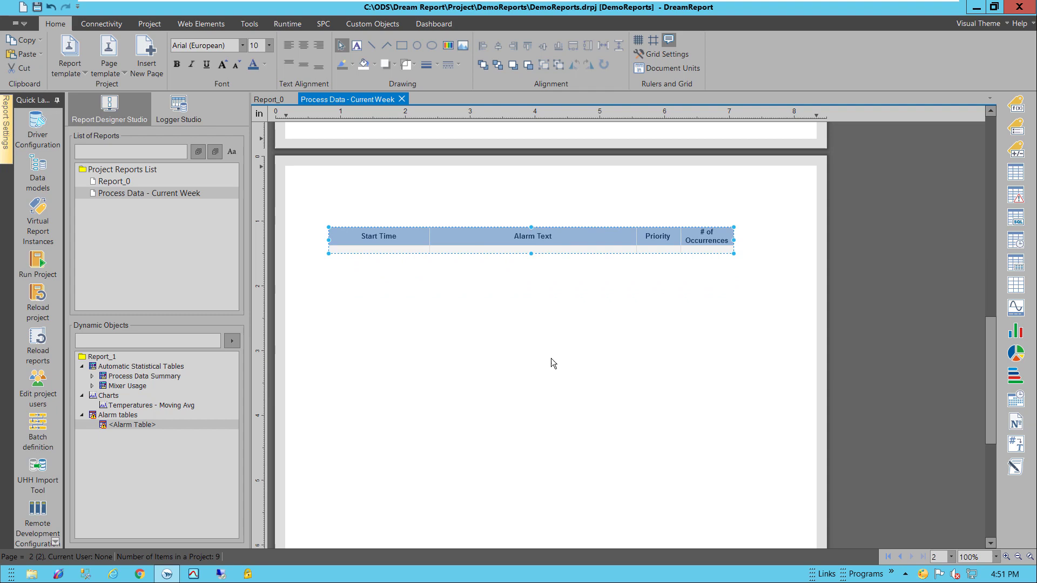
left_click(541, 311)
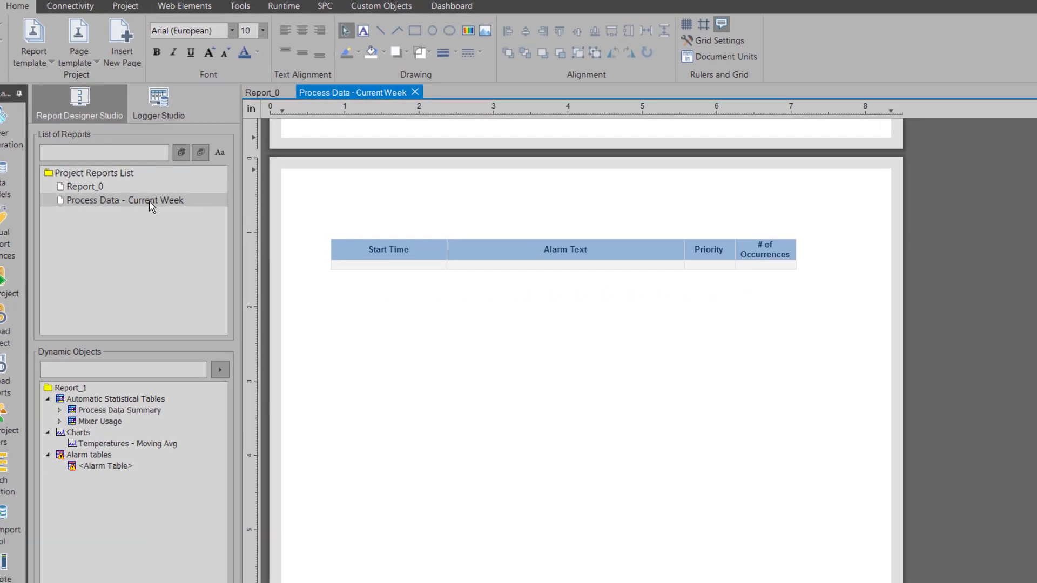
- Apply the _Page_Template_Demo_inches.PTDR page template to the Process Data - Current Week report
right_click(170, 193)
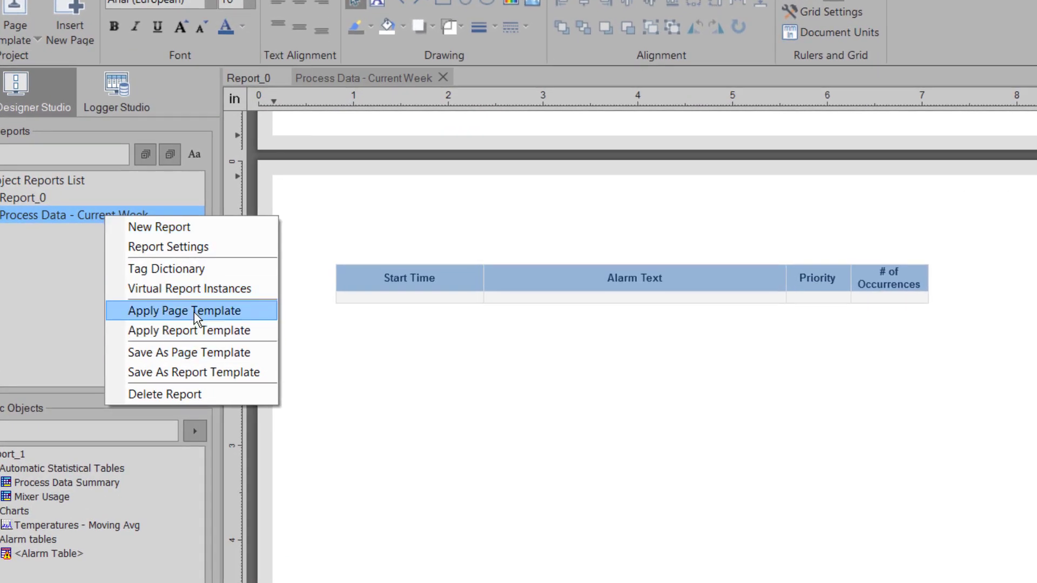
left_click(193, 312)
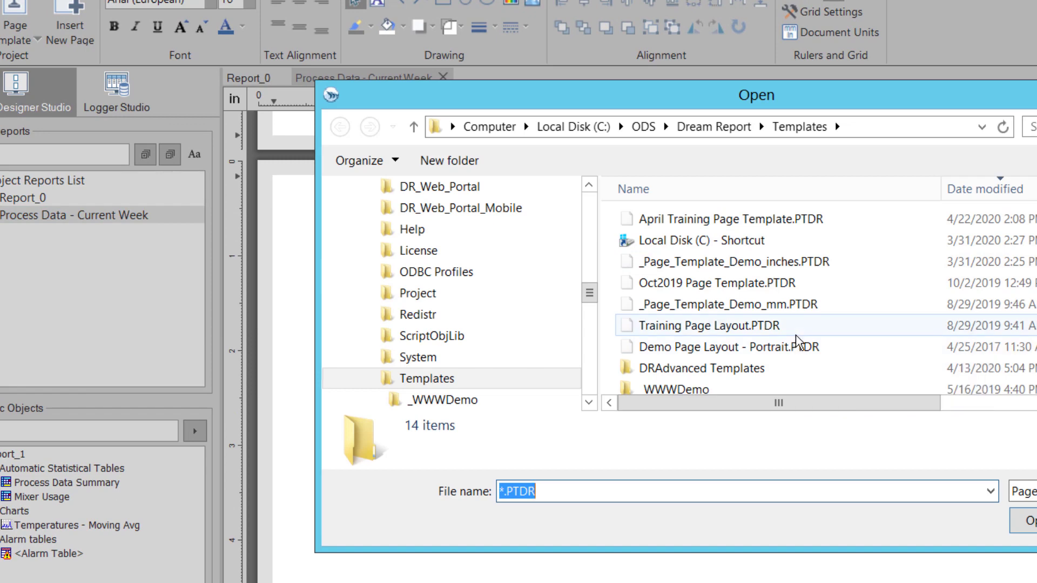
double_click(756, 261)
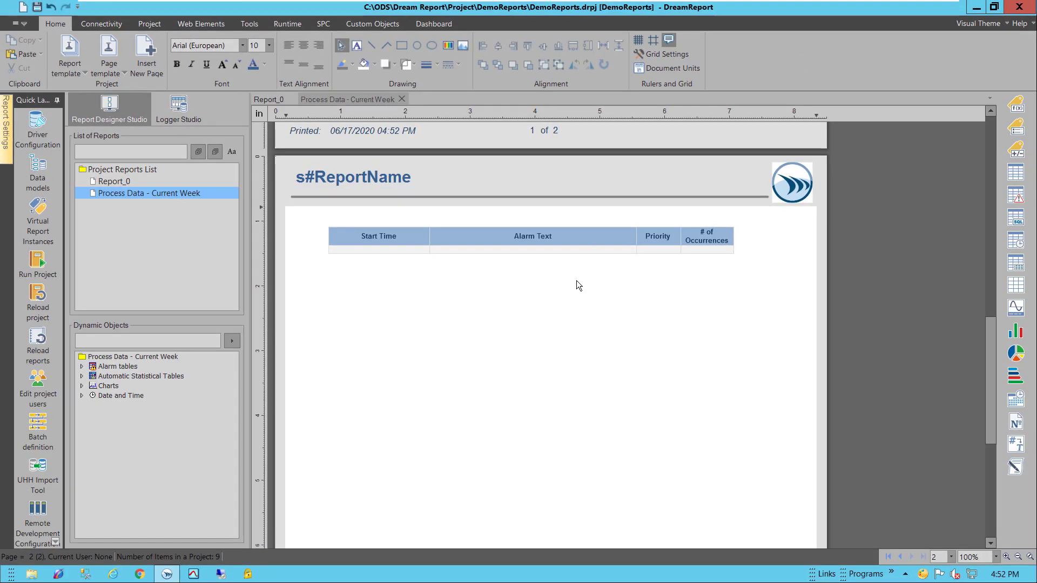
left_click(576, 281)
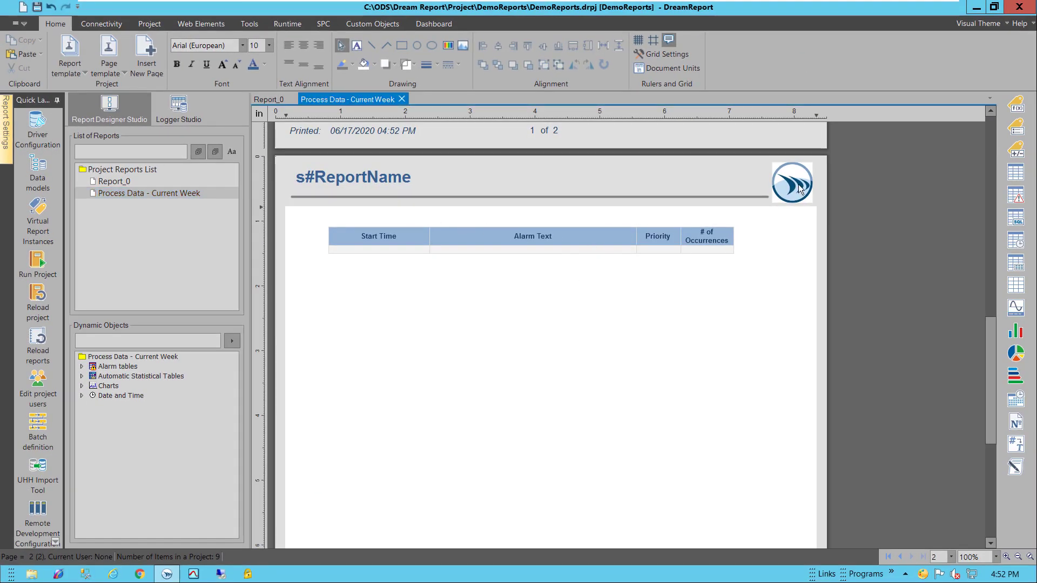
left_click_drag(988, 382, 1009, 174)
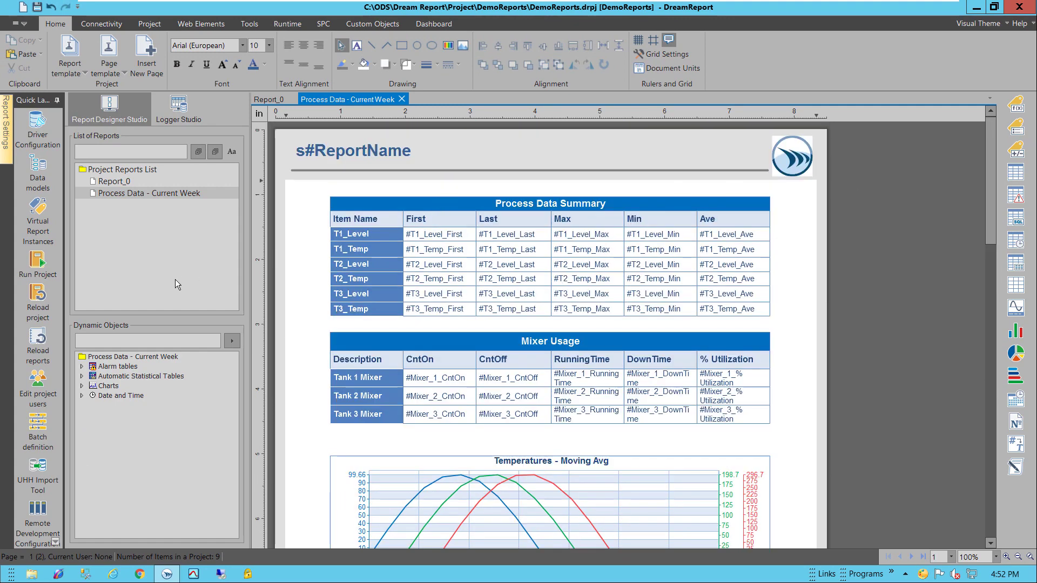
- Save changes and reload reports, then generate Process Data - Current Week from the Runtime Management Console
left_click(38, 340)
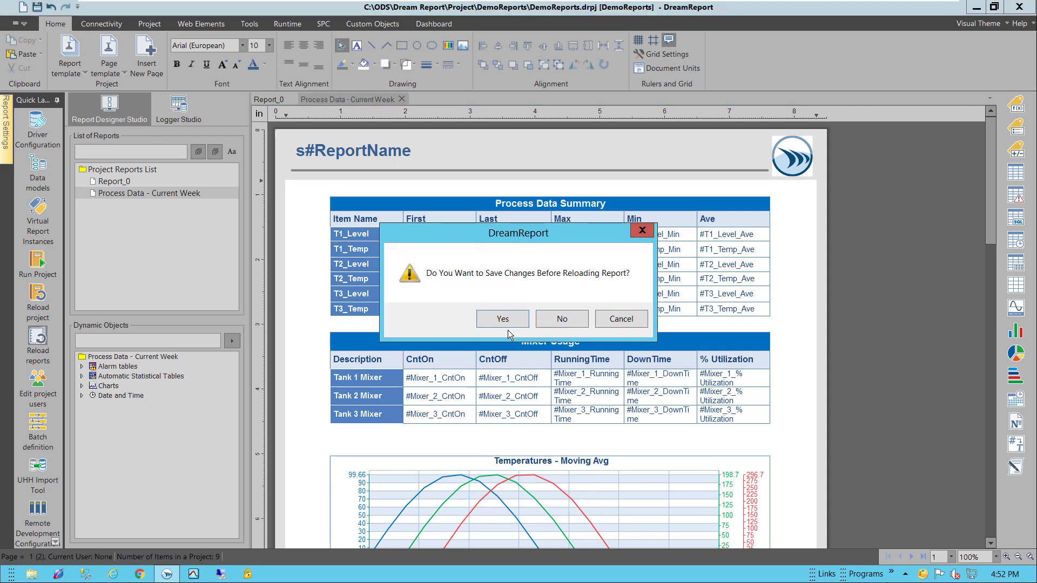
left_click(502, 319)
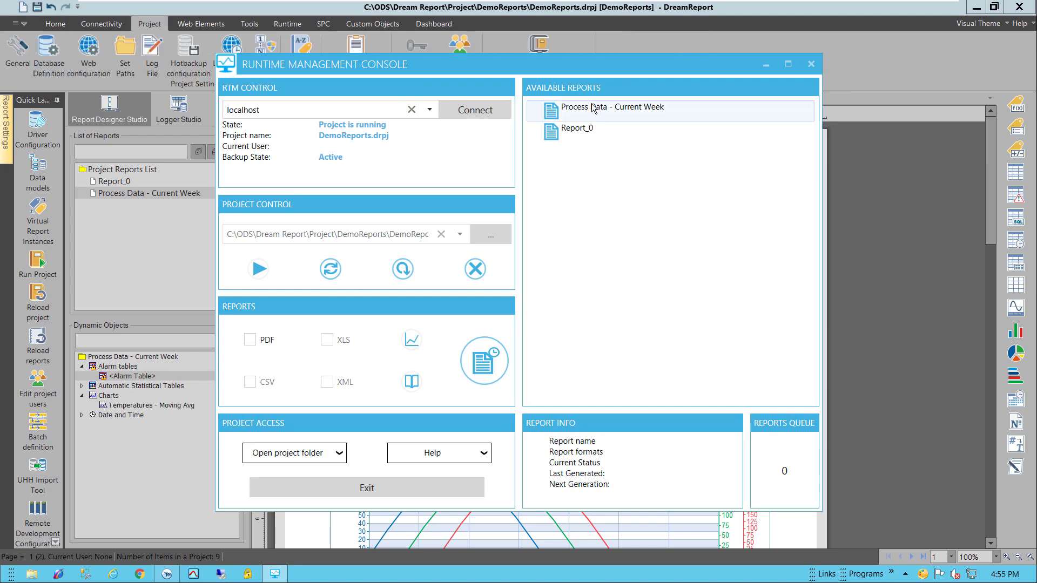
left_click(596, 107)
right_click(597, 107)
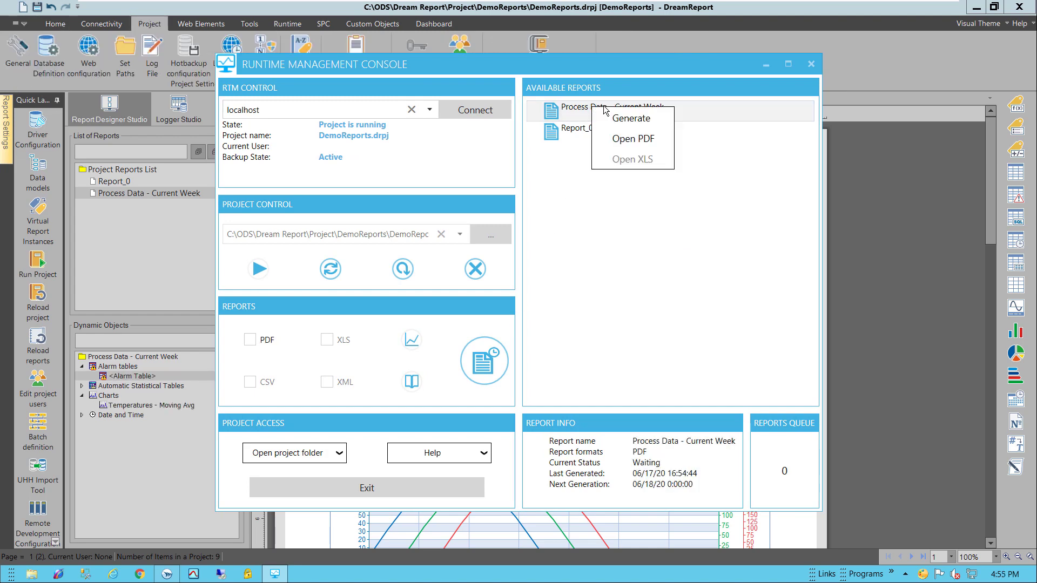
left_click(627, 118)
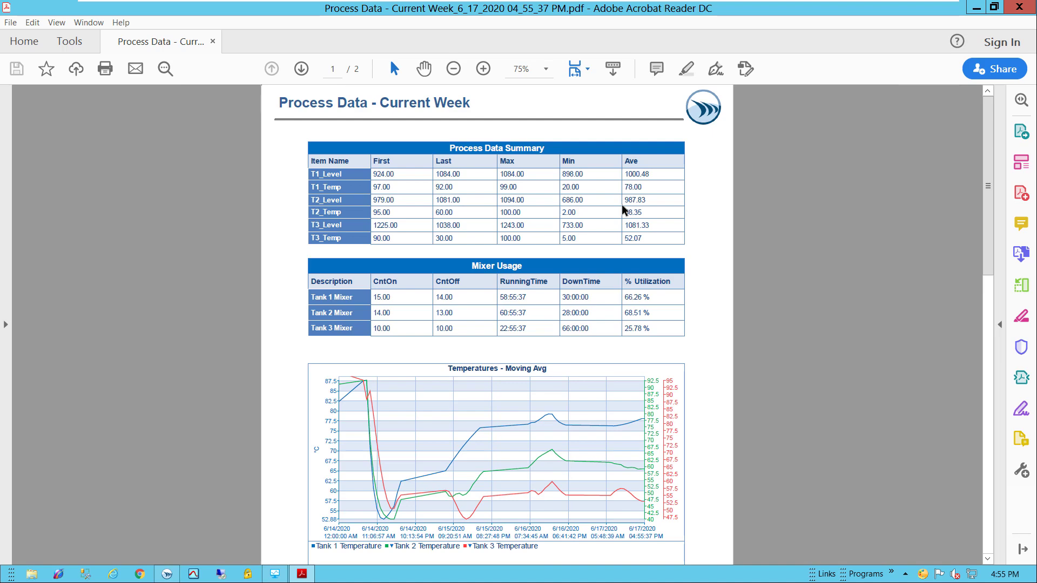
- Scroll past the page 1 tables and chart to the page 2 alarm summary table
scroll(610, 224, "down", 1, "ctrl")
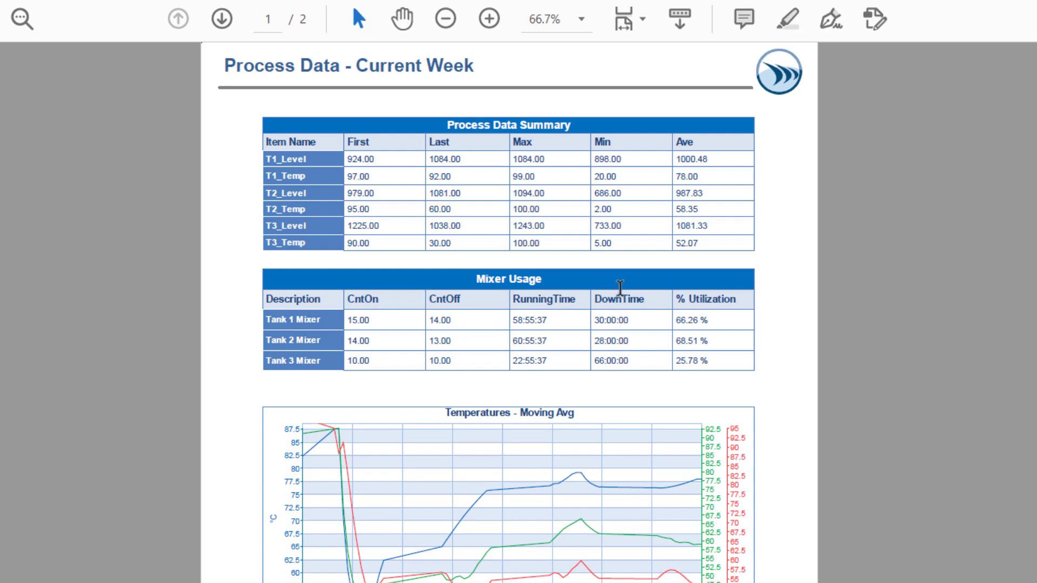
scroll(618, 293, "down", 4)
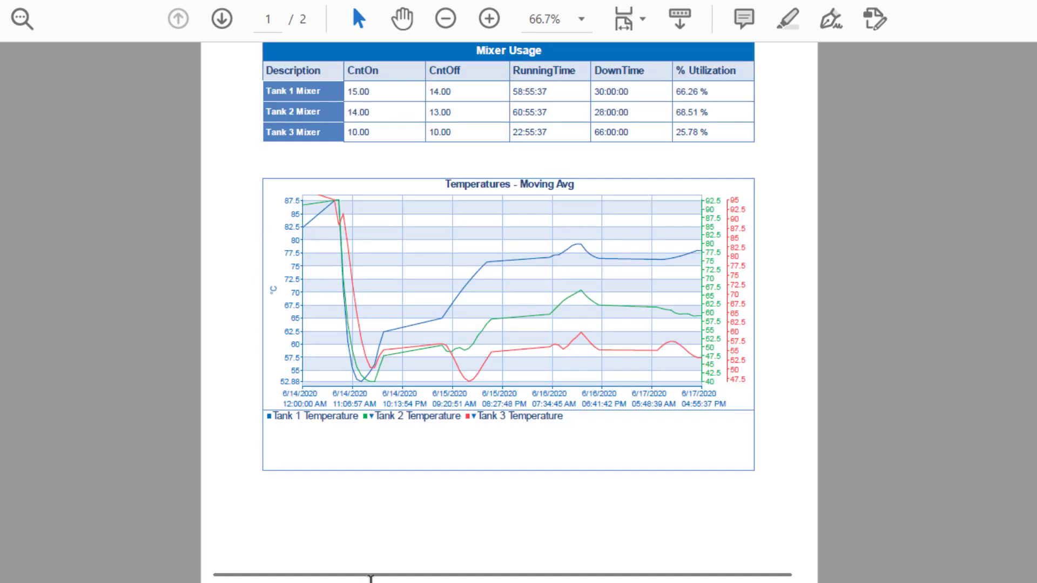
scroll(373, 577, "down", 3)
scroll(432, 520, "up", 2)
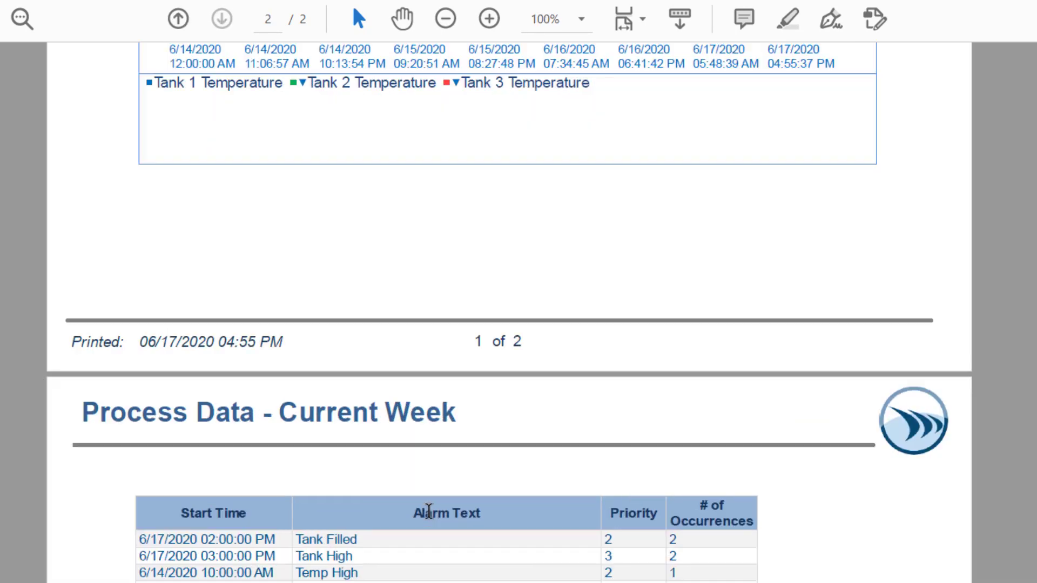